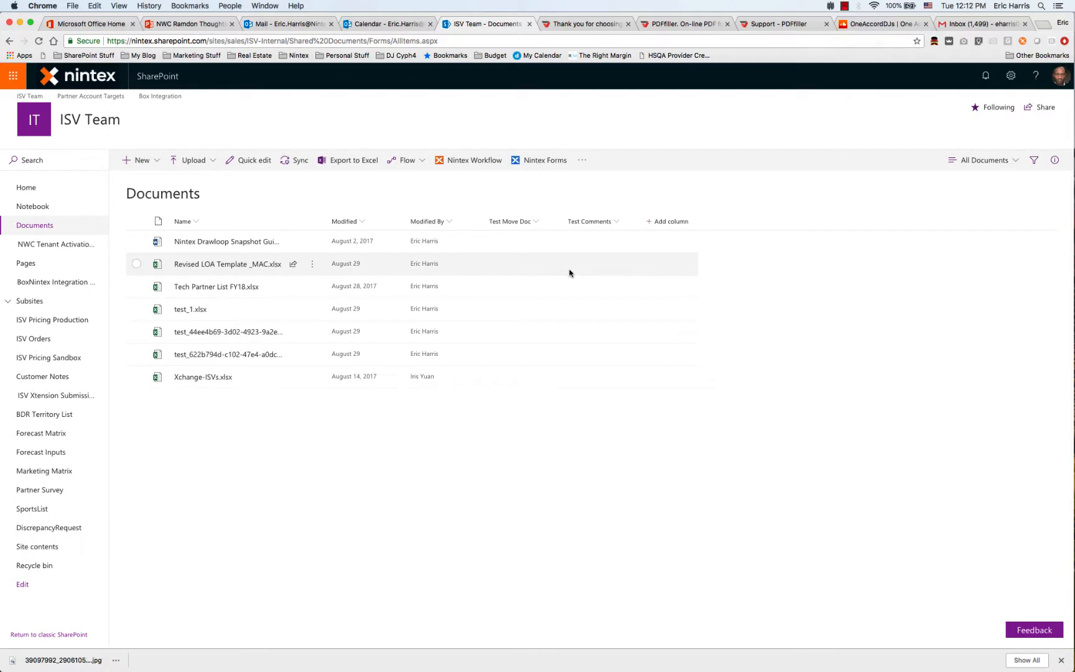
Launch Nintex Workflow for the Documents library, and open the ISV Team site's SportsList separately in SharePoint.
click(480, 161)
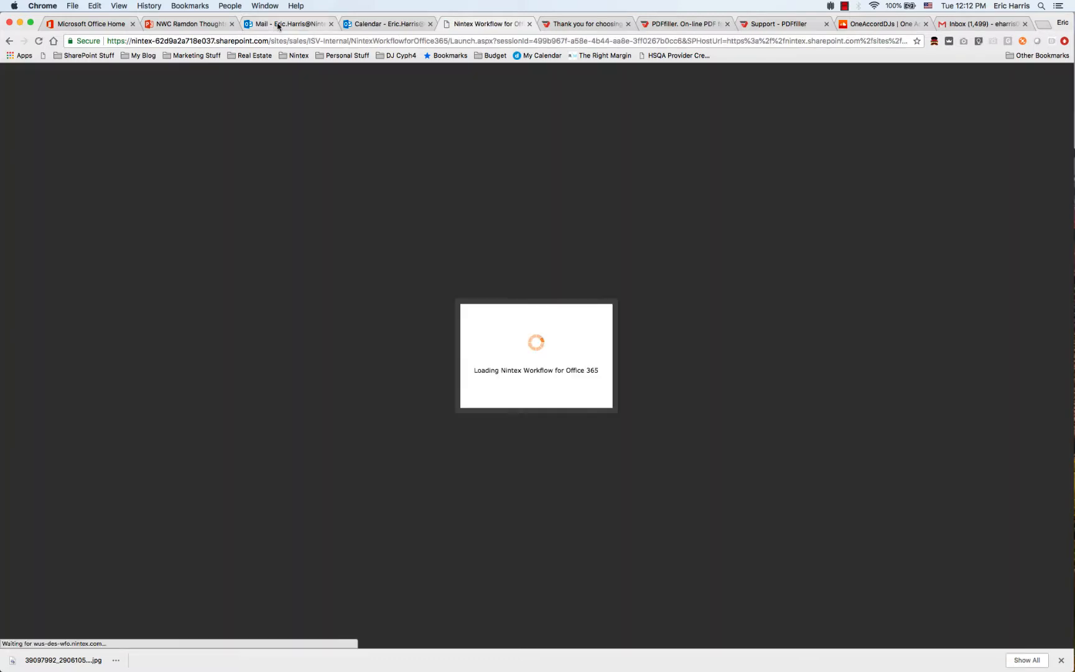
click(278, 25)
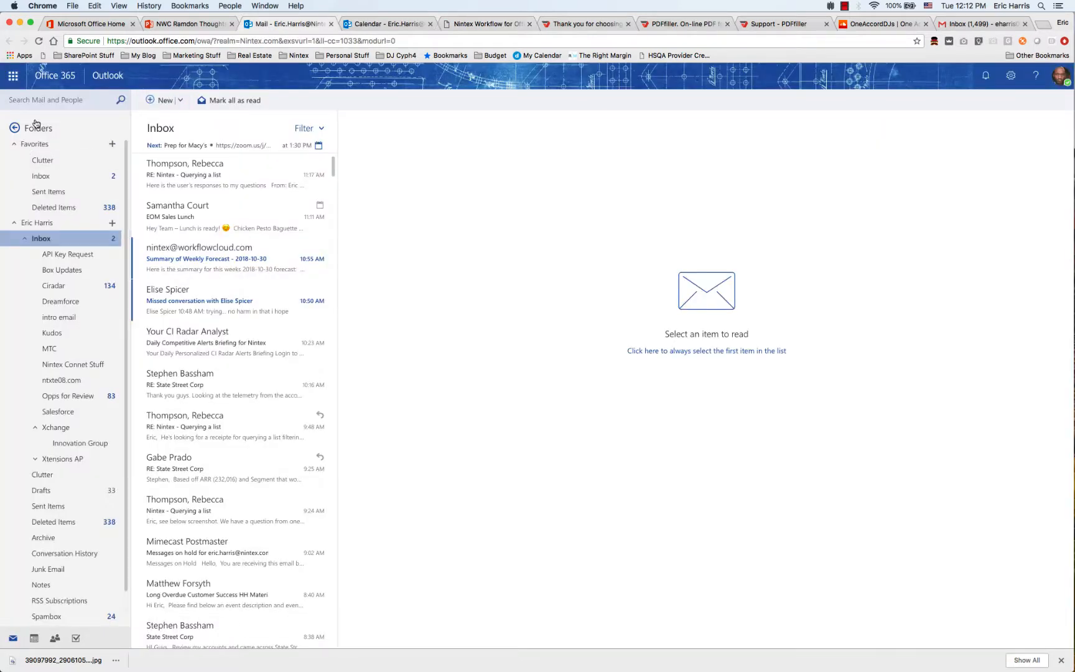
click(13, 76)
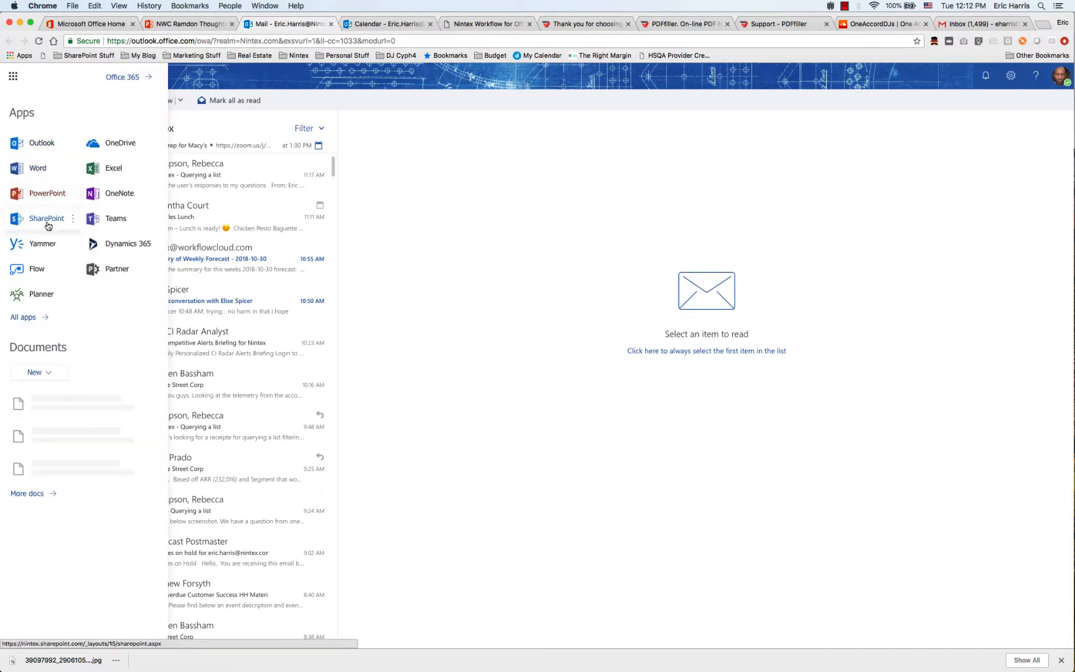
click(46, 219)
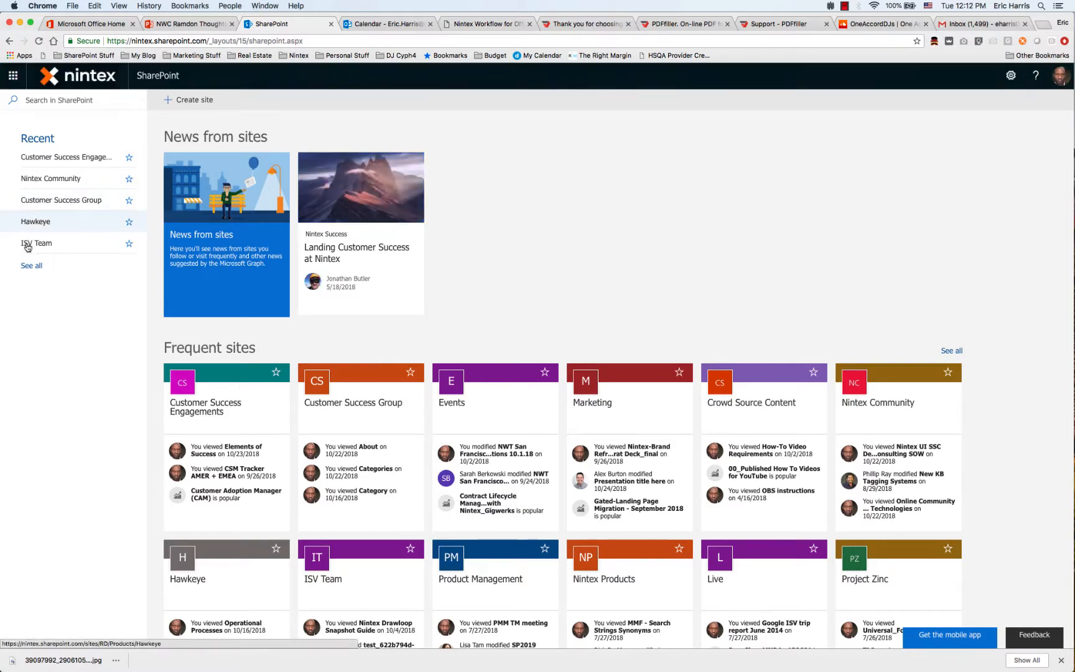
click(33, 243)
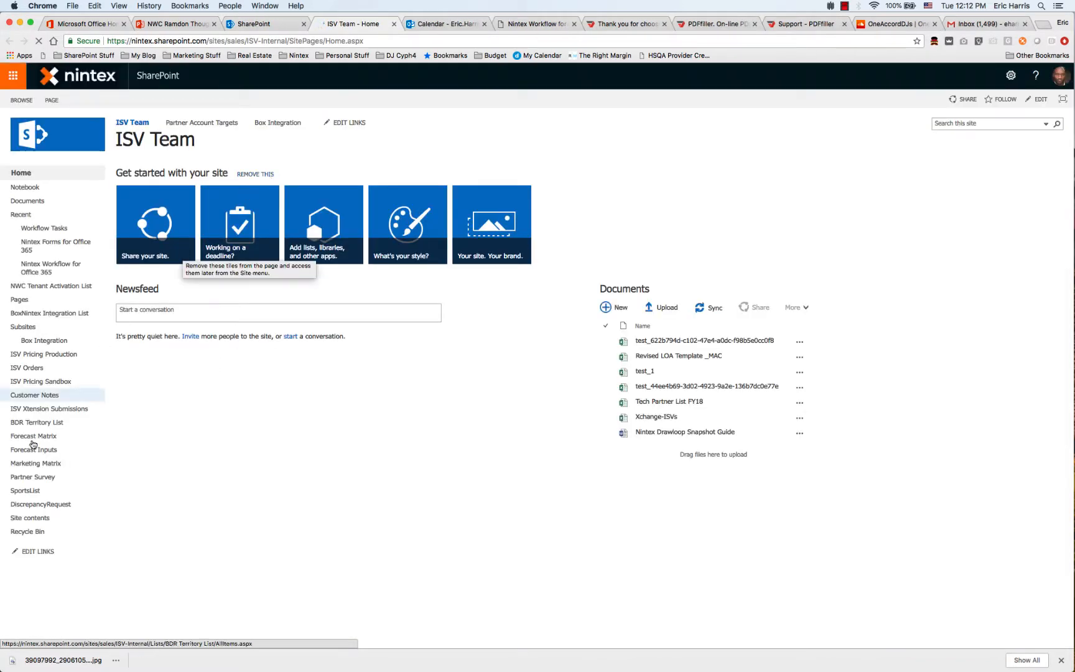
click(24, 491)
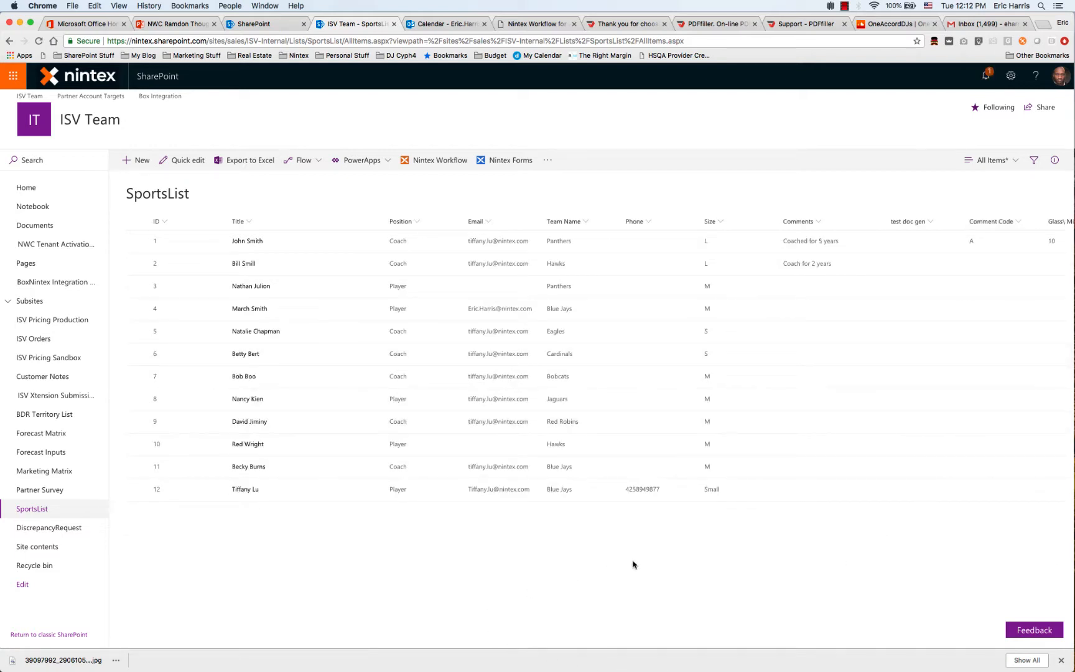
Examine the Manager column of SportsList and the profile card of the first row's manager.
scroll(634, 566, right, 5)
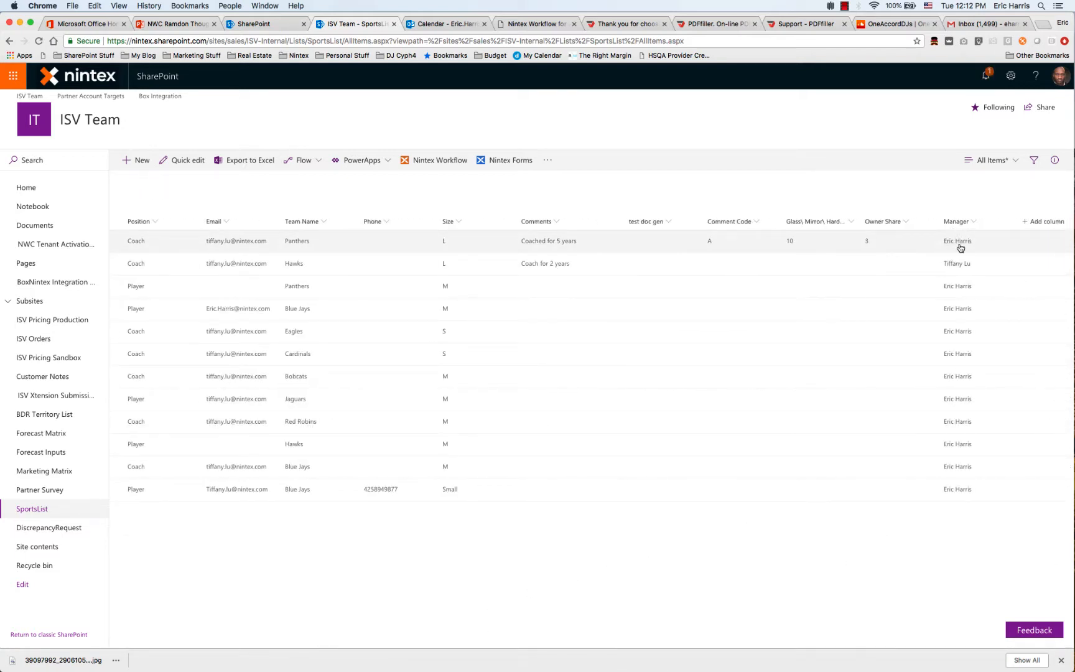
mouse_move(961, 243)
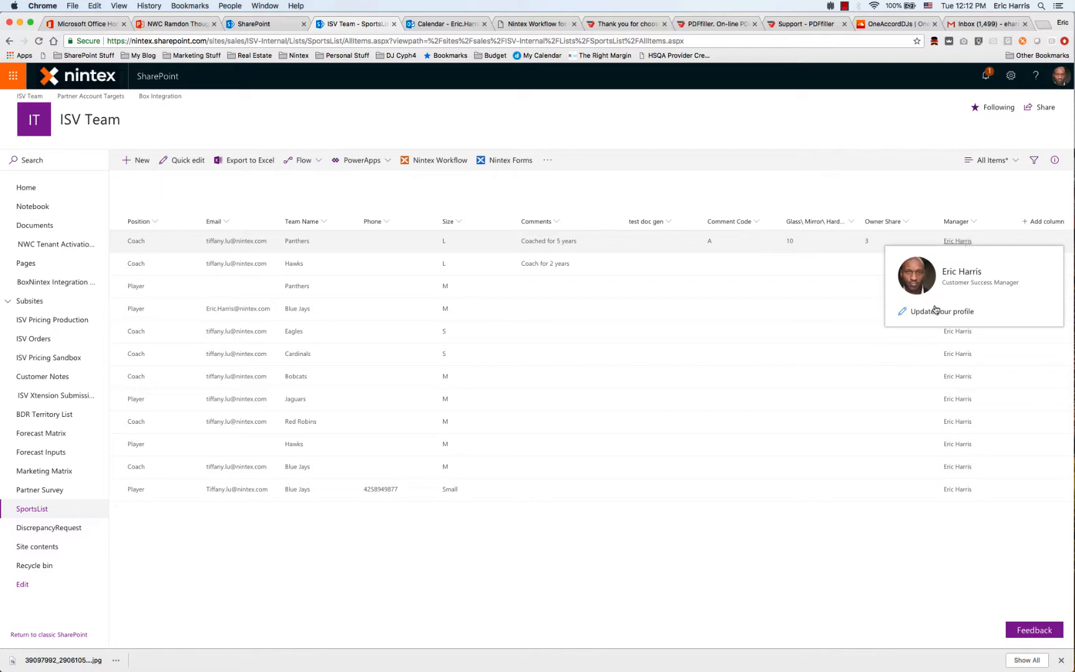
mouse_move(933, 308)
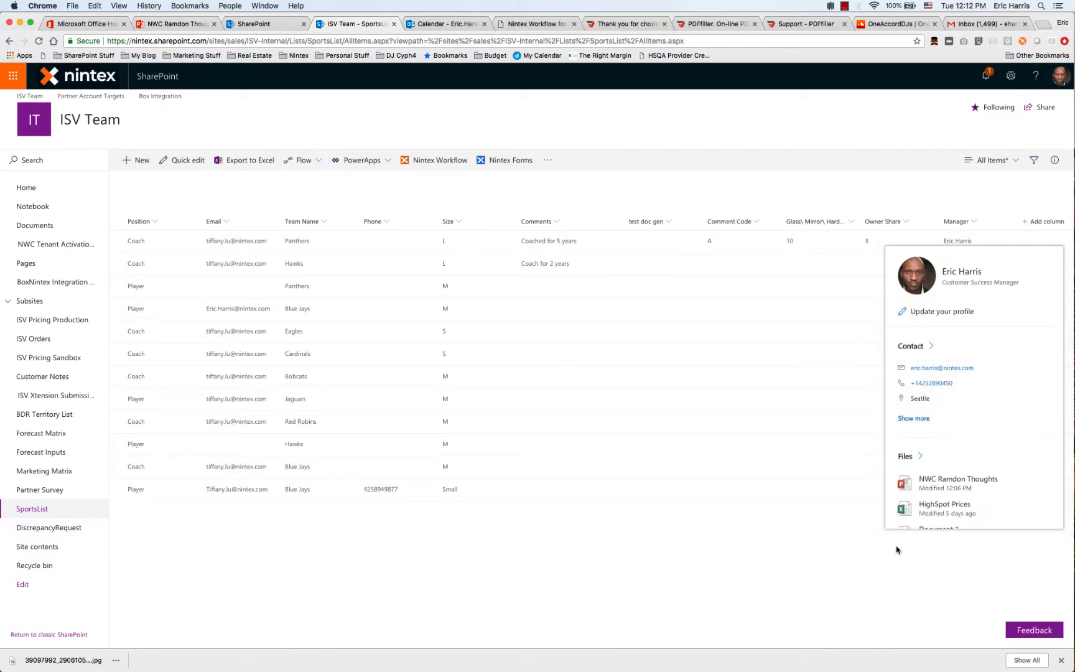
mouse_move(965, 268)
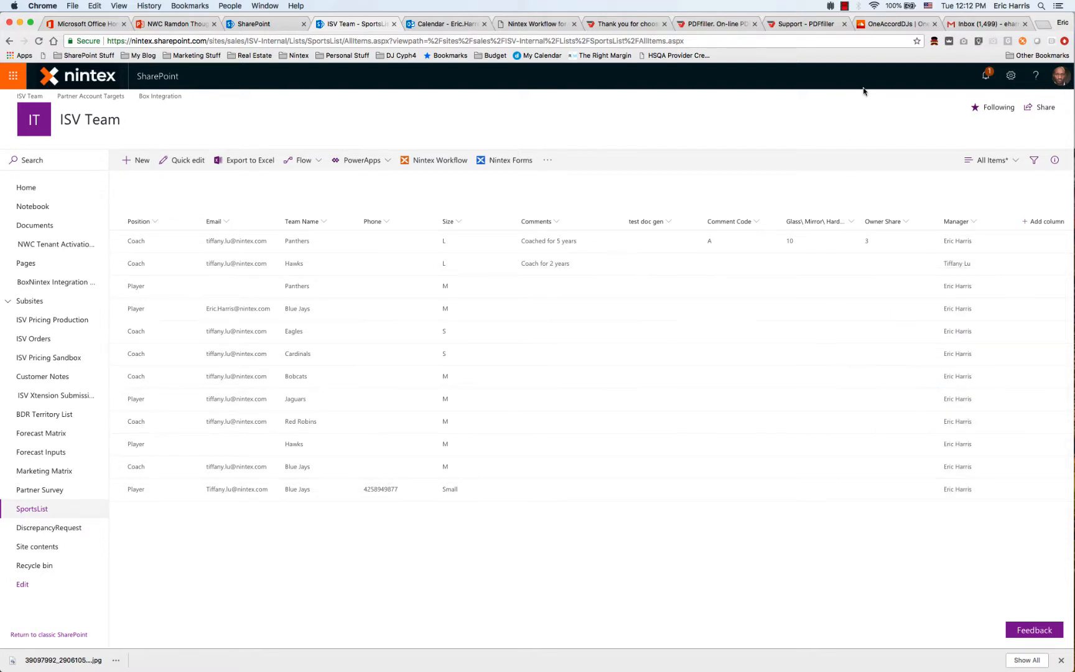
Create a new list workflow in Nintex Workflow and place a Query List action between its start and end.
click(518, 24)
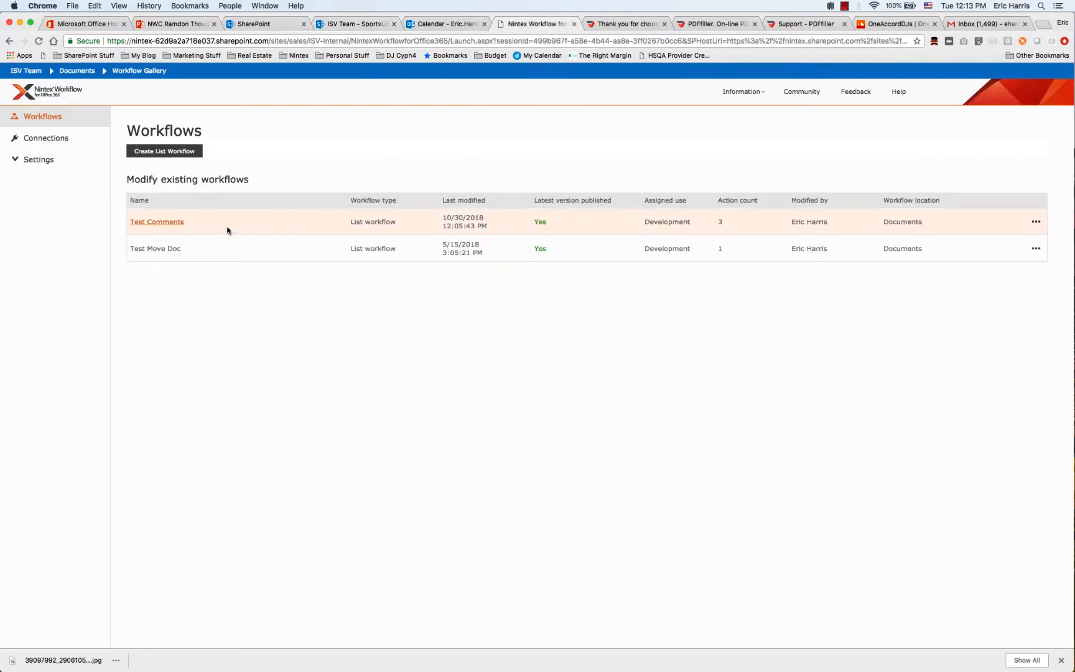
click(167, 151)
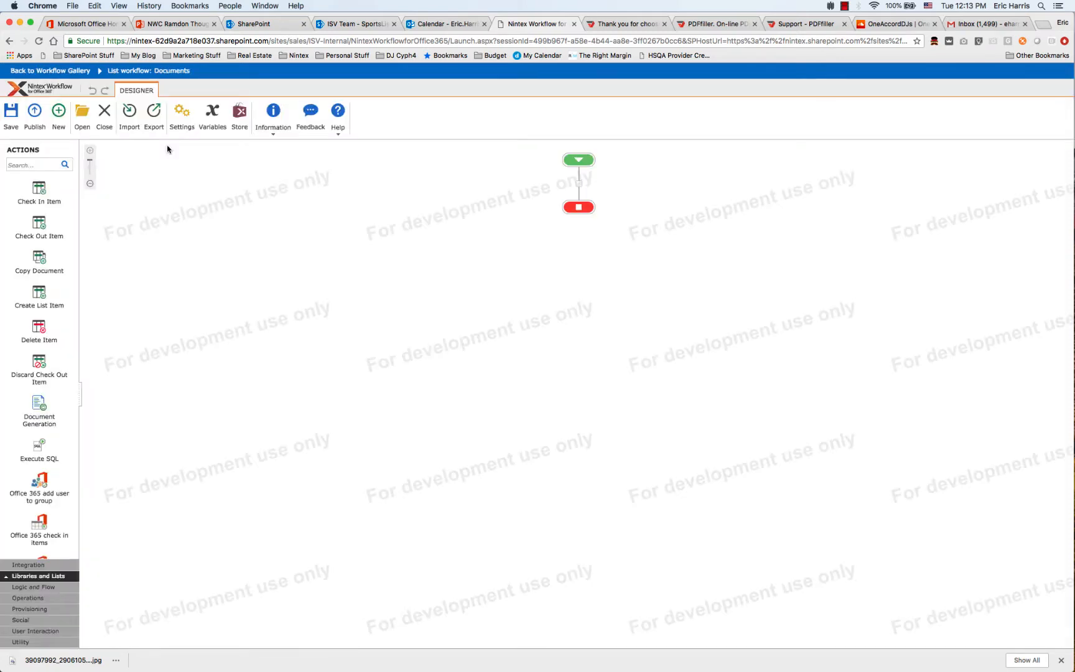
click(26, 165)
text(query)
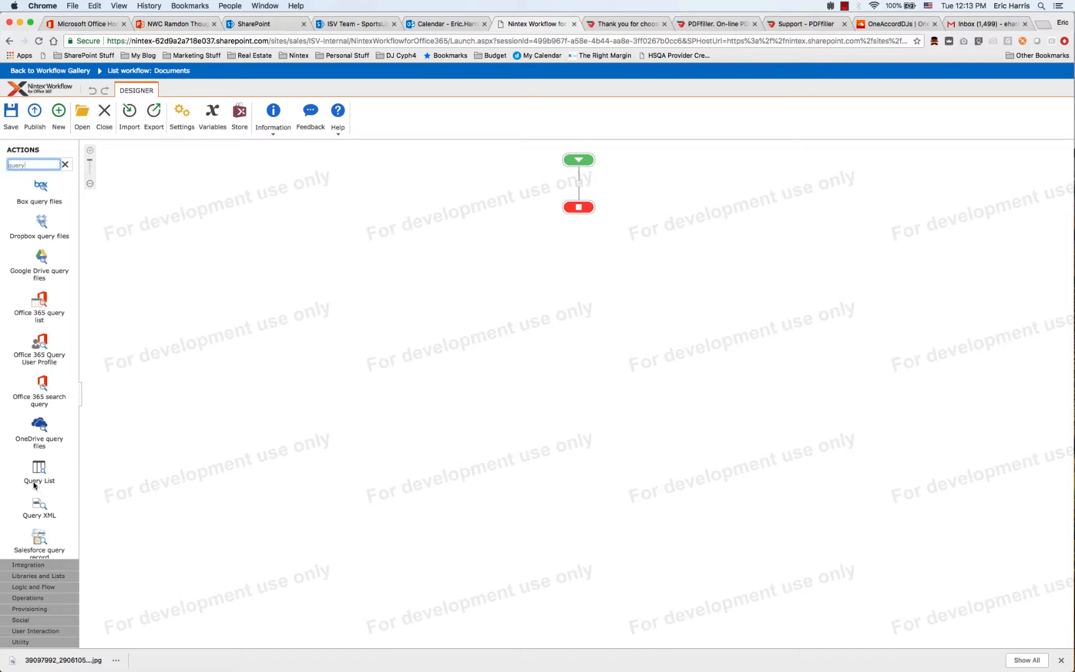
drag(38, 468, 402, 319)
drag(533, 242, 582, 190)
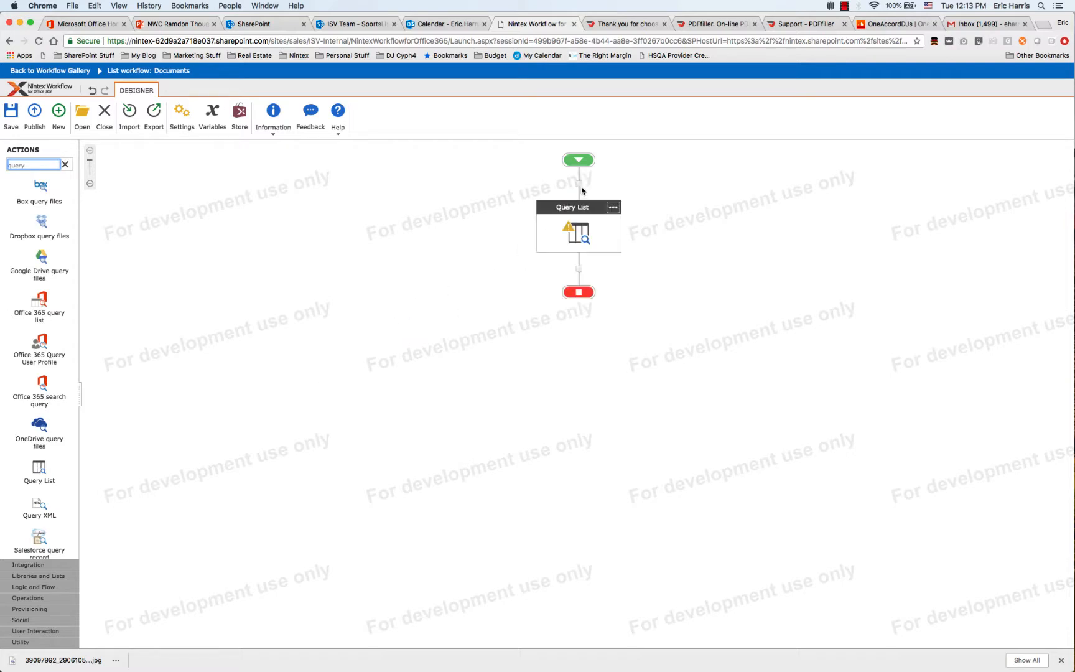
Set the Query List action to query SportsList, selecting items only when a condition on the Manager column is true.
double_click(578, 232)
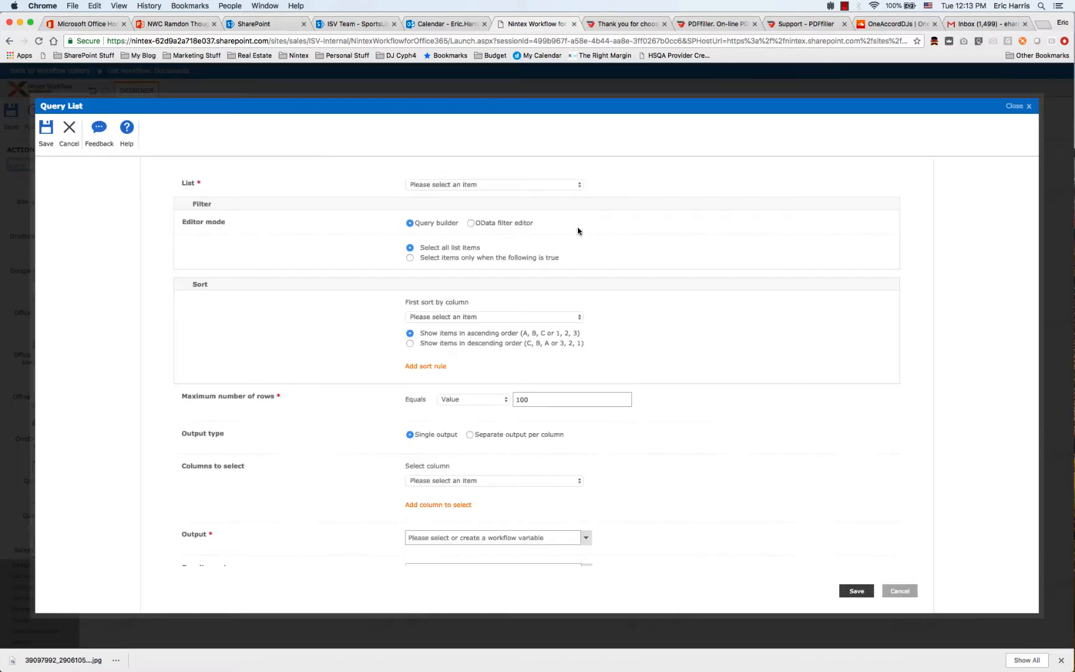
click(545, 185)
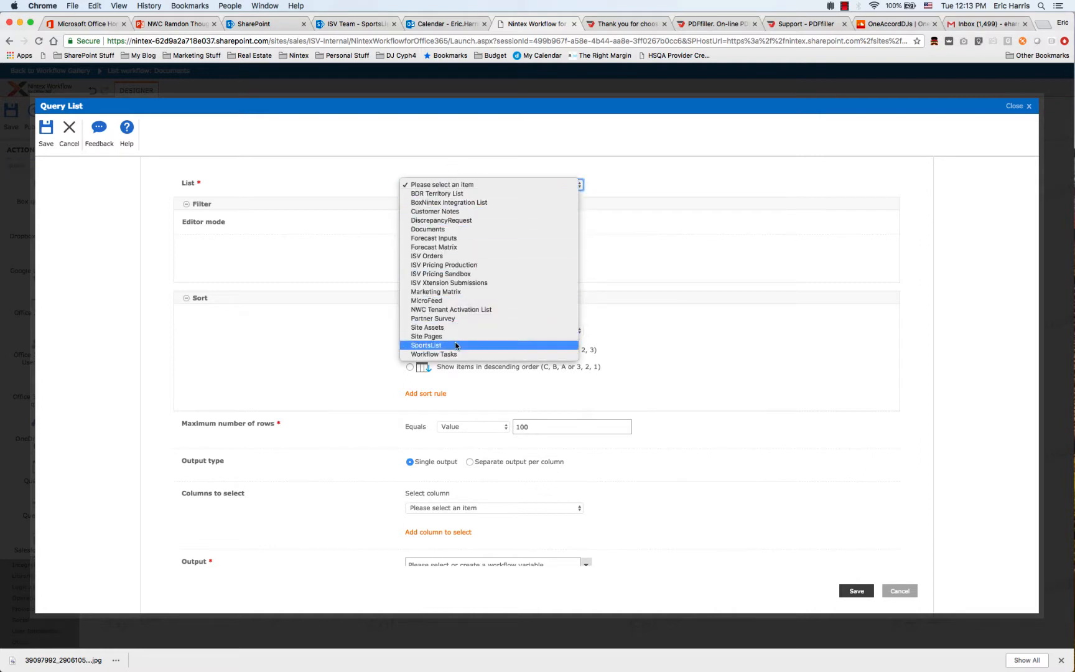
click(436, 345)
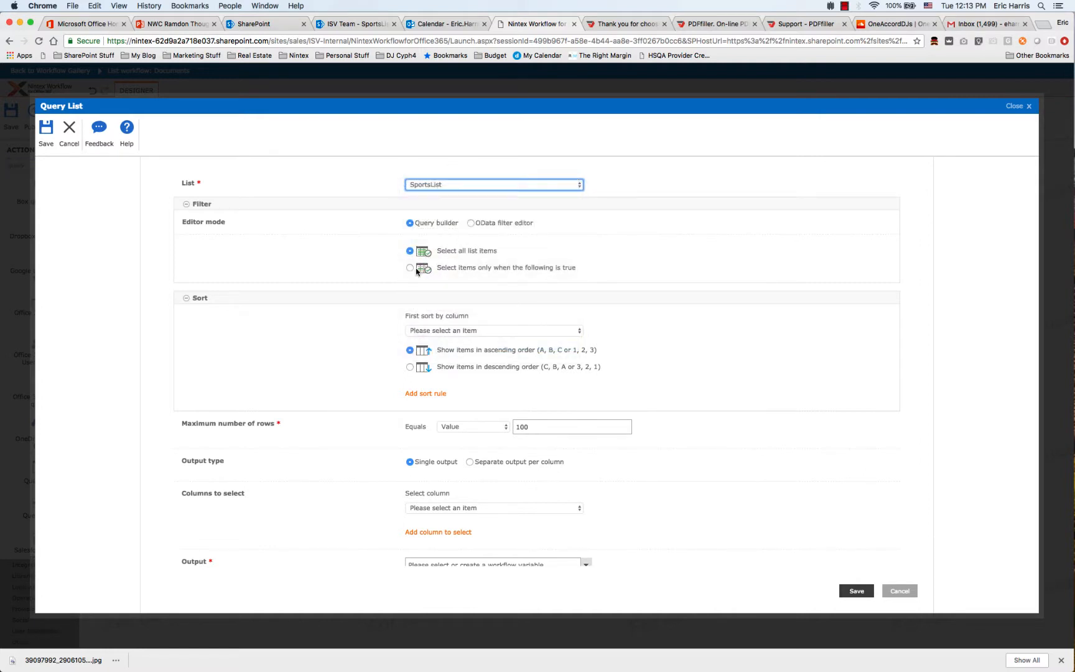
click(410, 268)
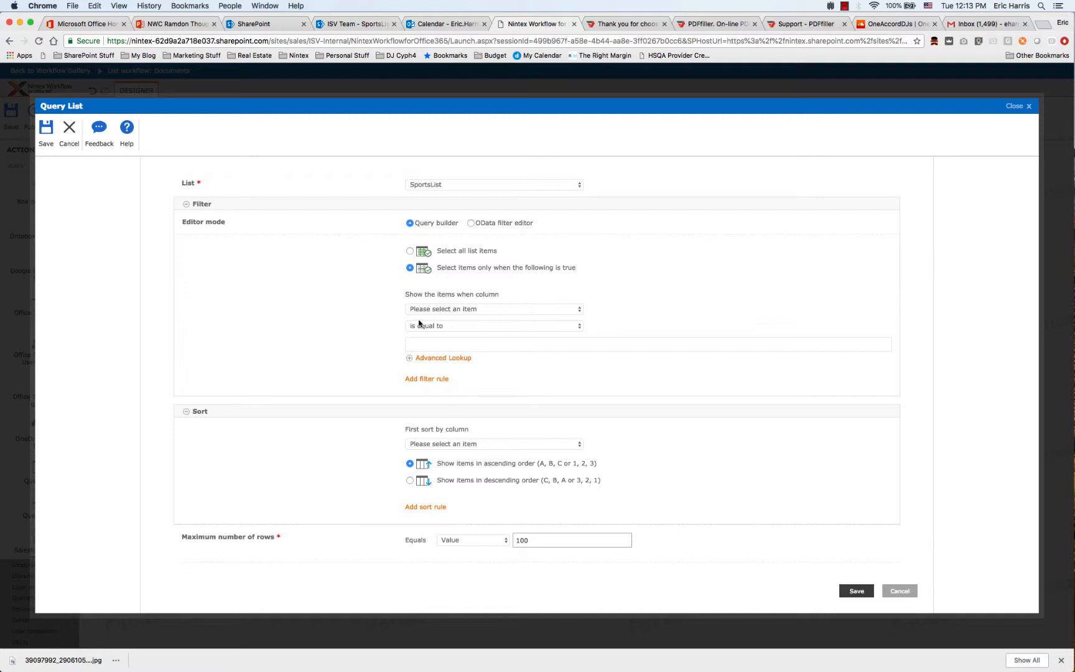
click(440, 309)
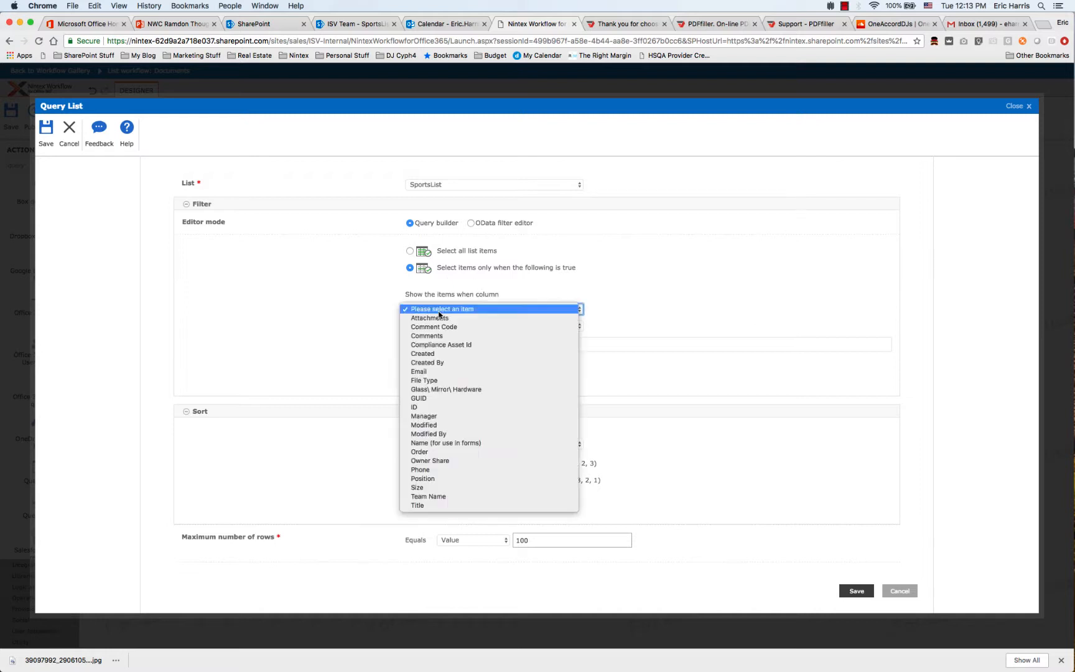
click(426, 417)
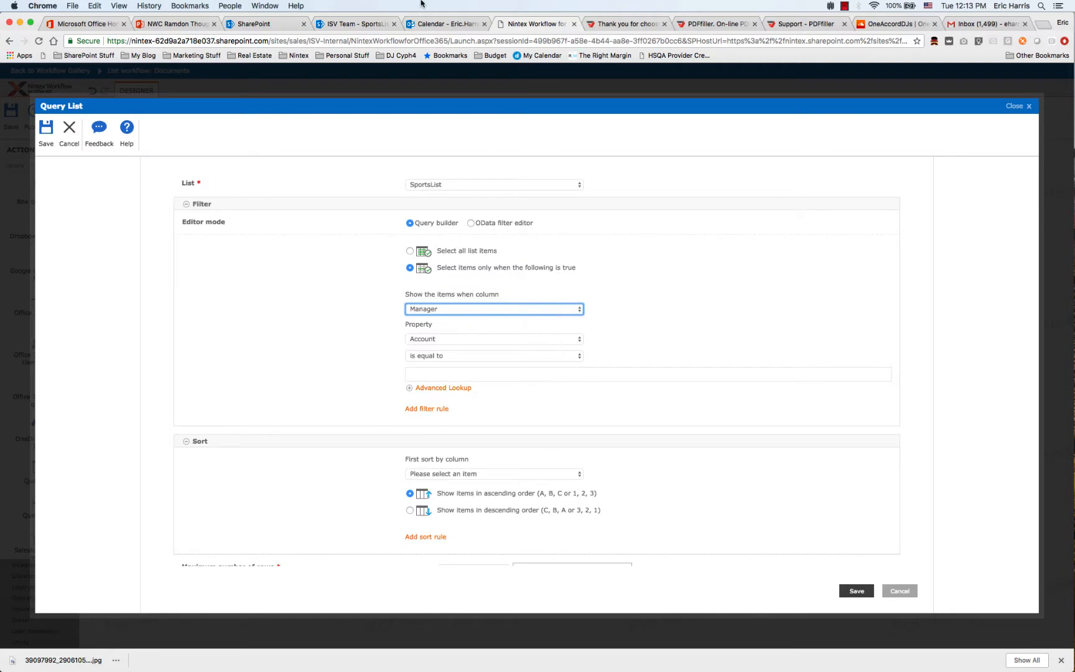
Complete the Manager filter with the property Name, the operator contains and the manager's full name as the value.
click(356, 24)
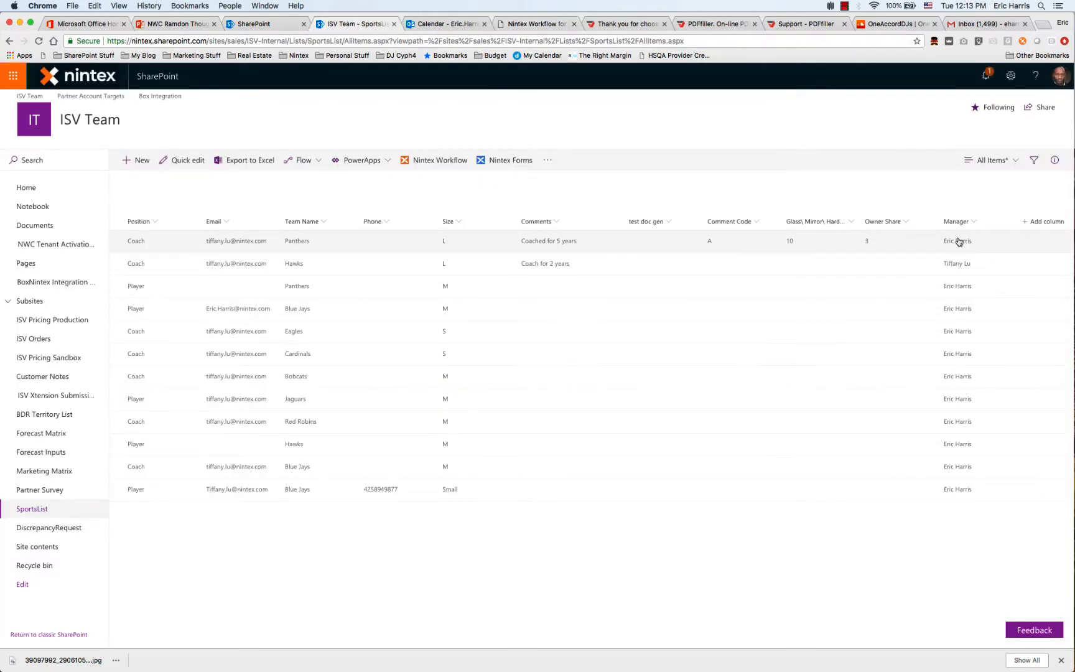
click(507, 25)
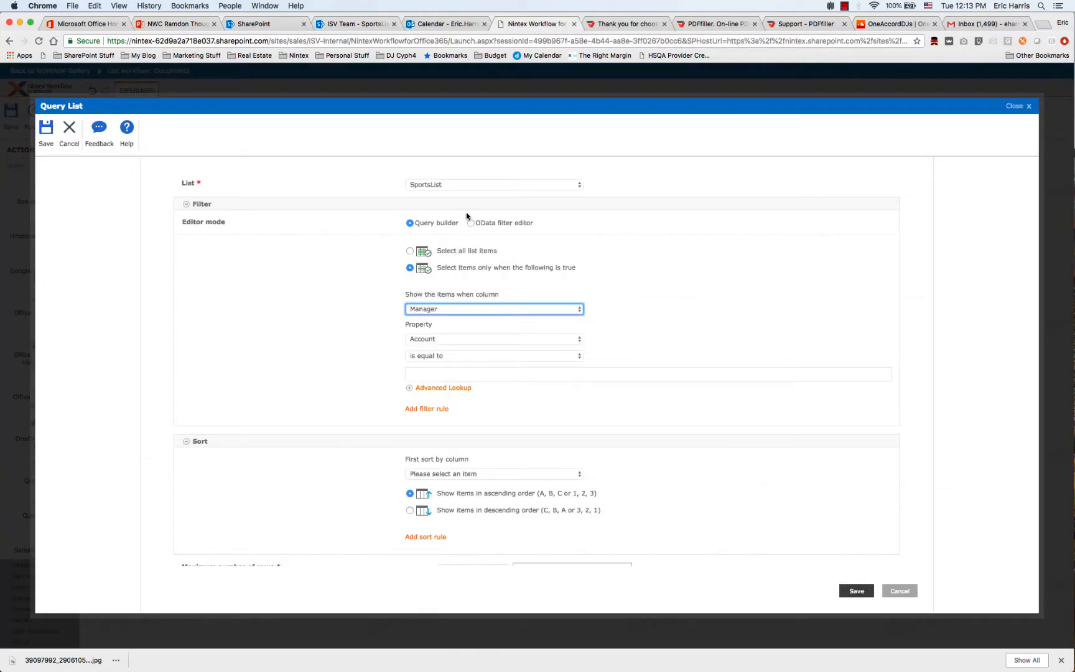
click(433, 340)
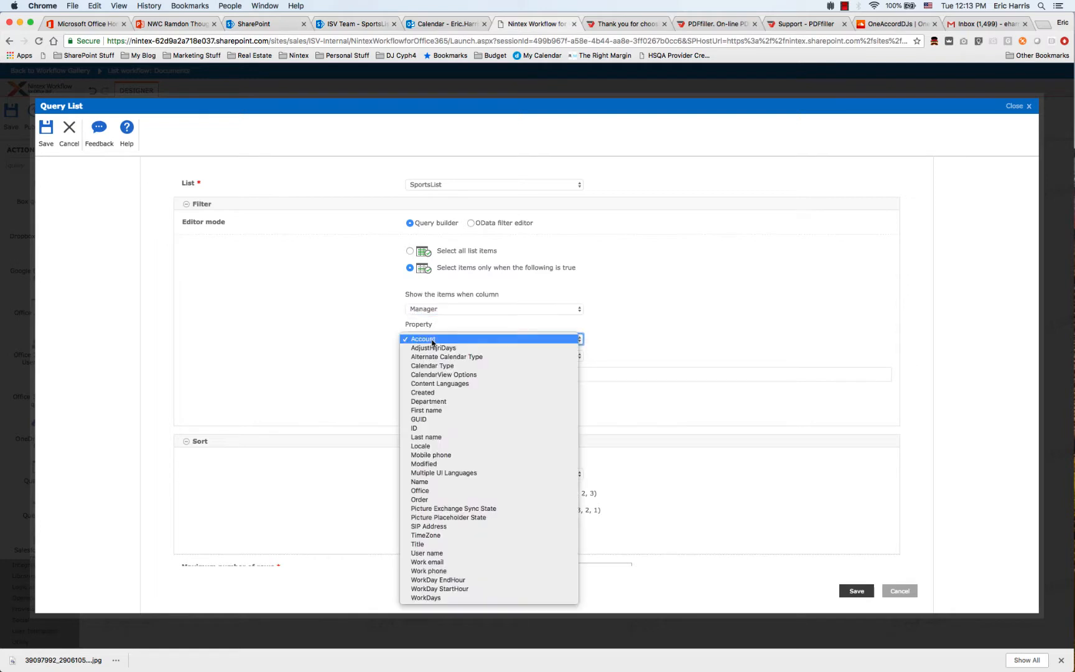
click(435, 482)
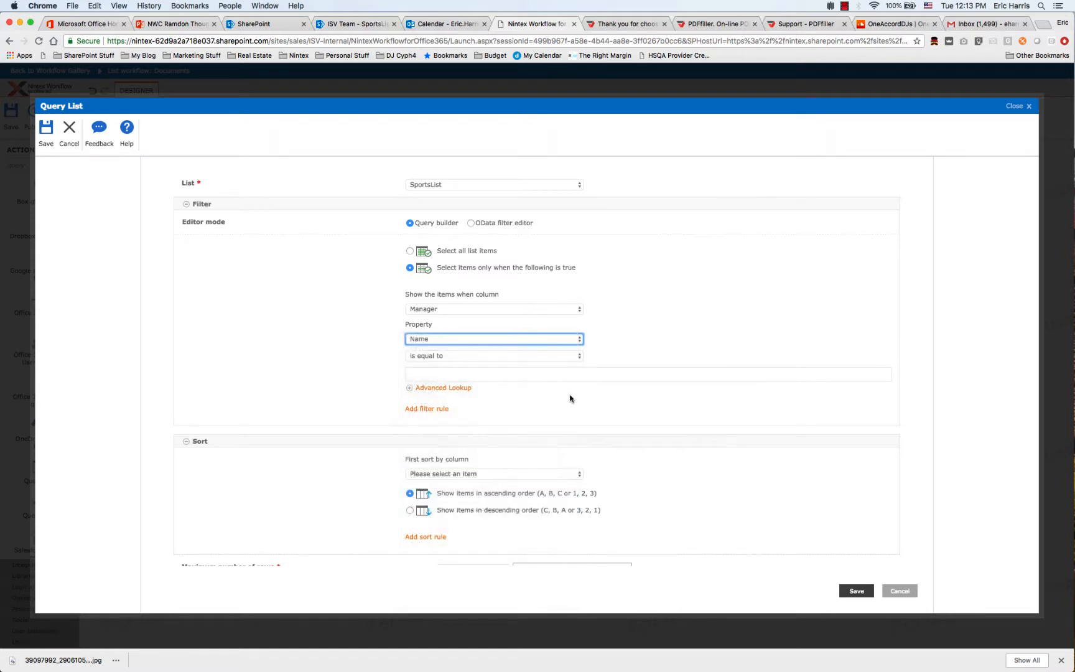
click(439, 375)
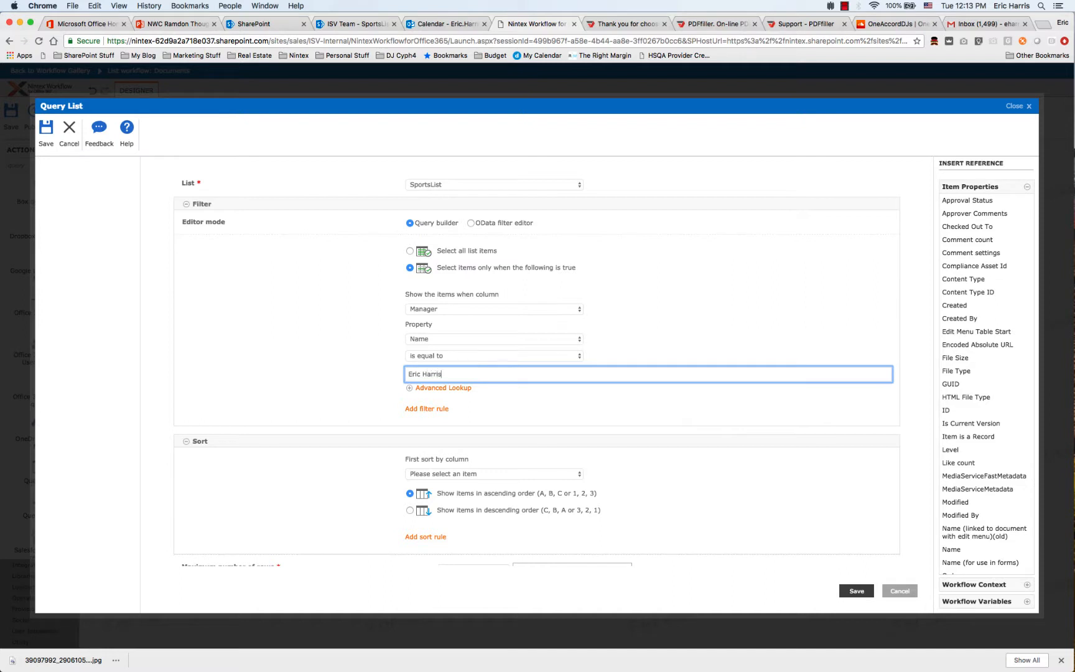
click(441, 357)
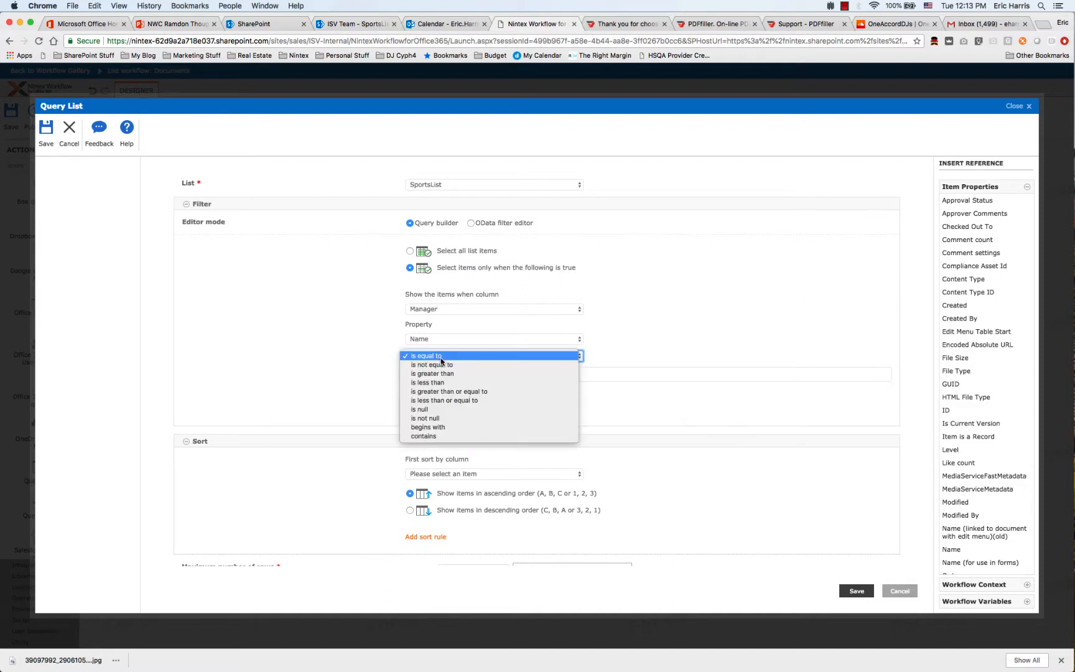
click(436, 434)
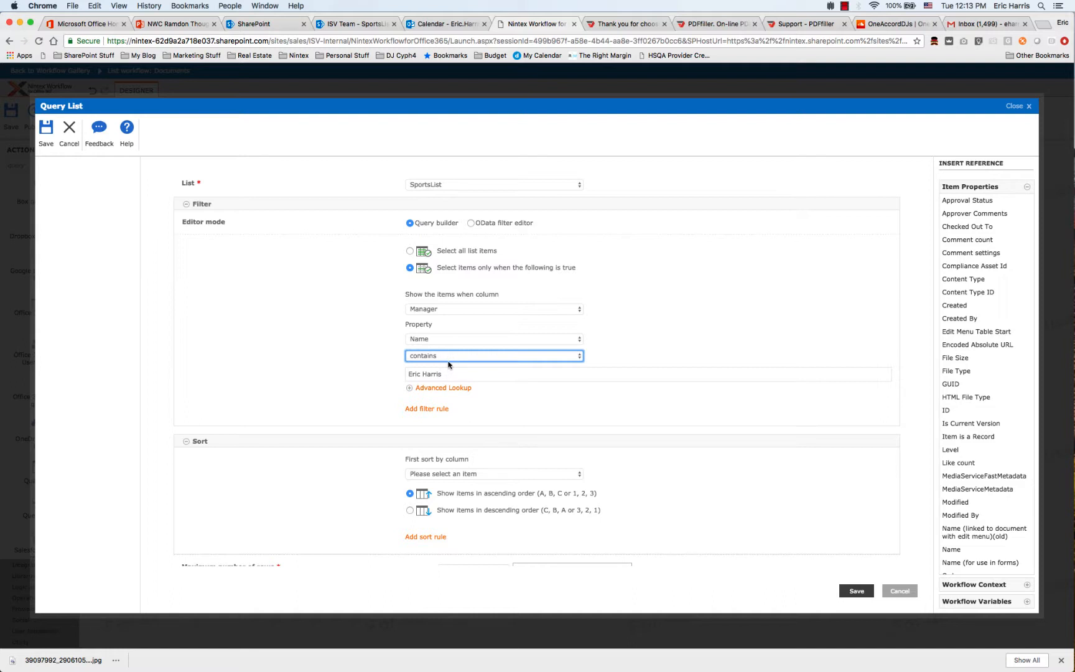
Try Work email as the Manager filter's property and return it to Name.
click(443, 340)
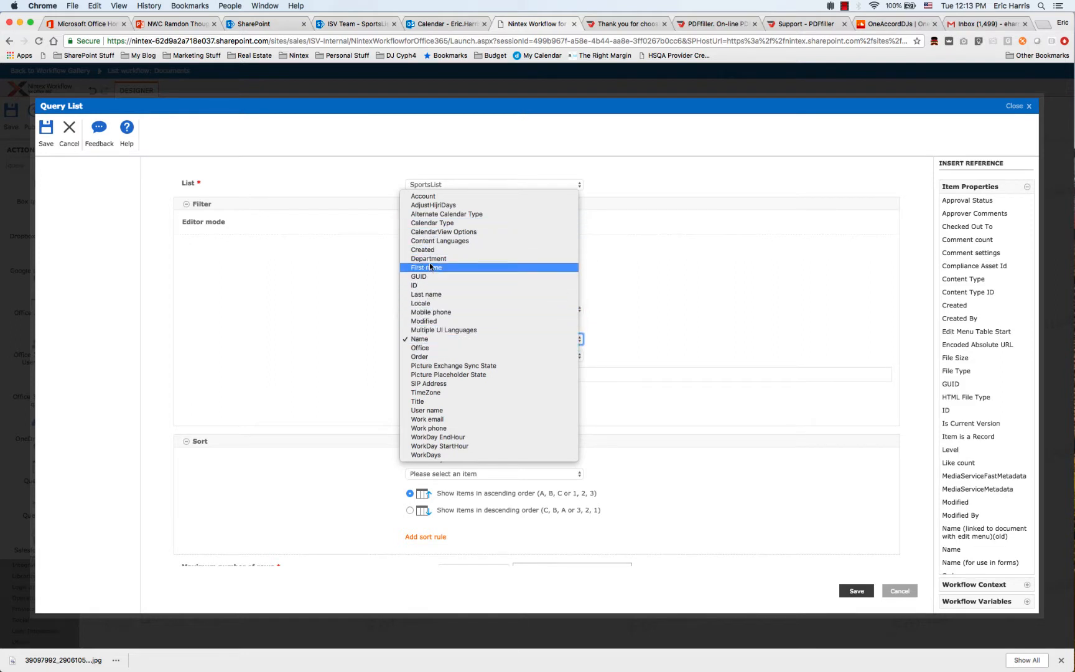
click(438, 420)
click(439, 341)
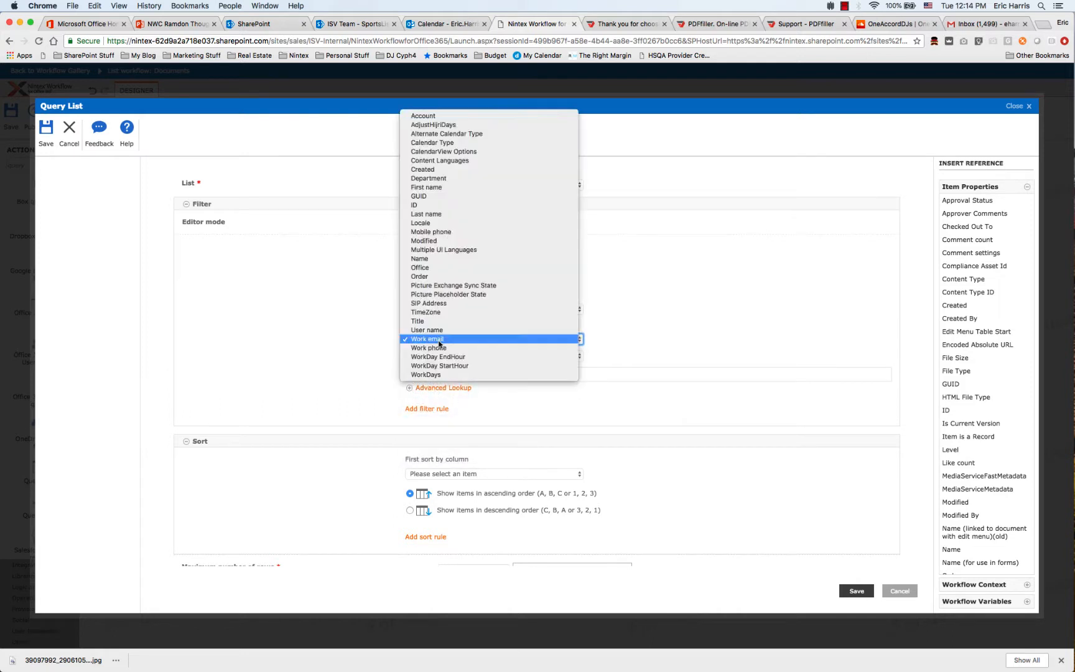
click(426, 259)
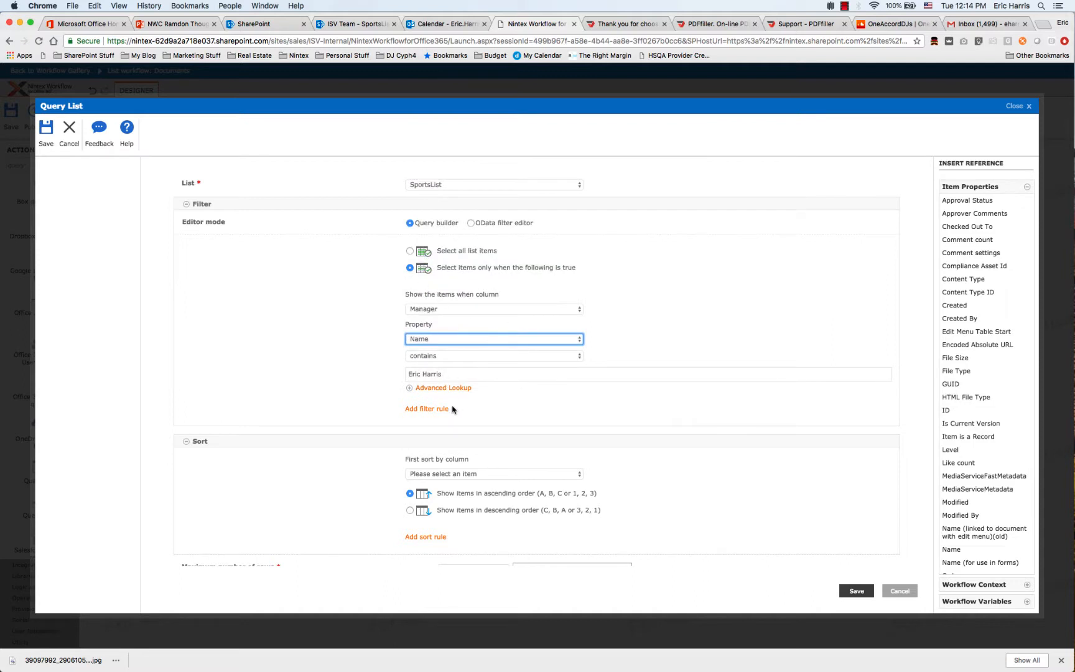
Add a second filter rule joined with And, requiring that Team Name contains Panthers.
click(432, 410)
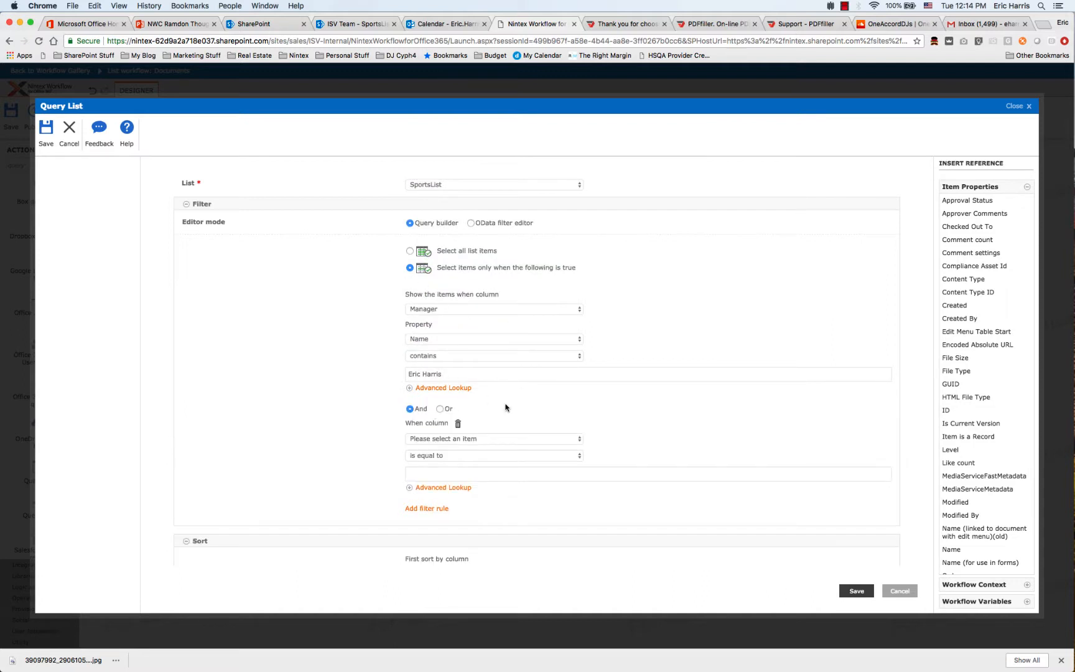
click(429, 439)
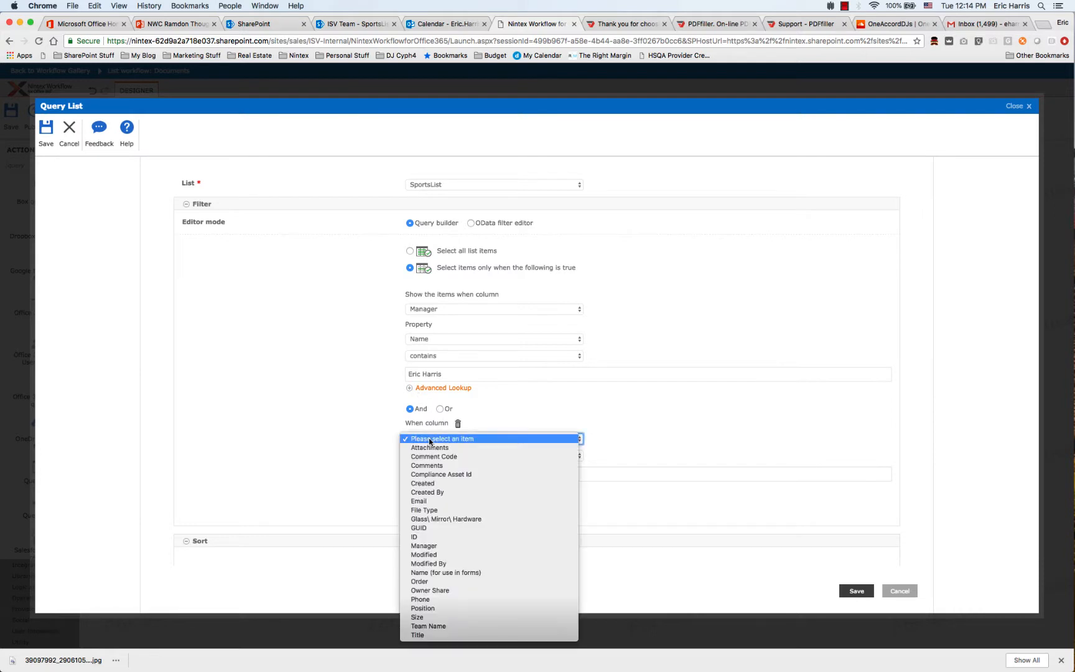
click(430, 625)
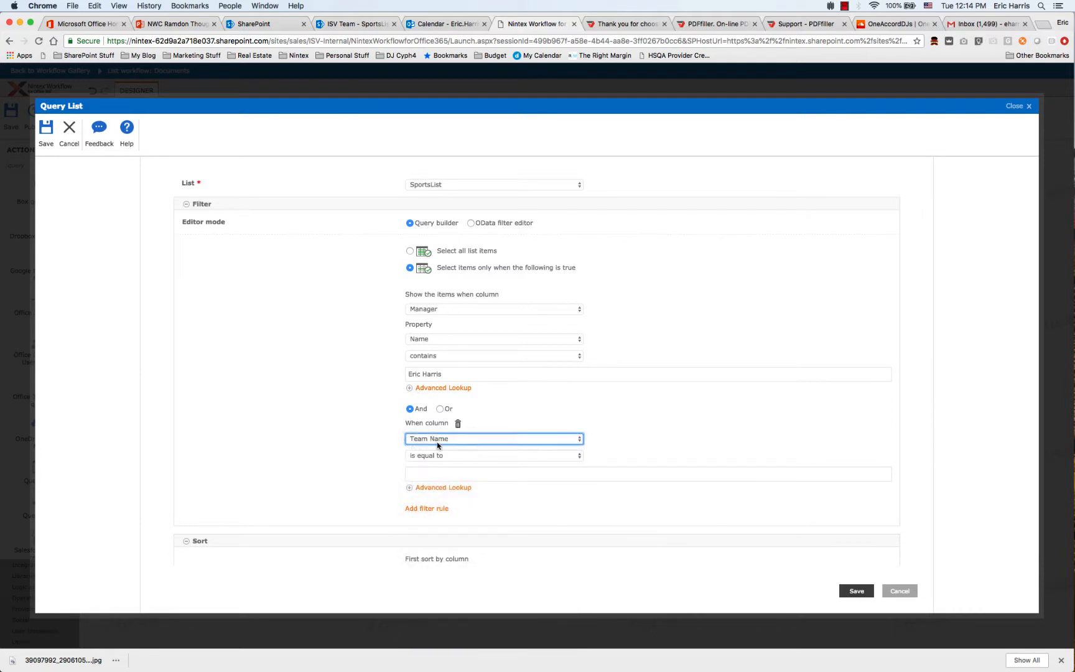
click(438, 457)
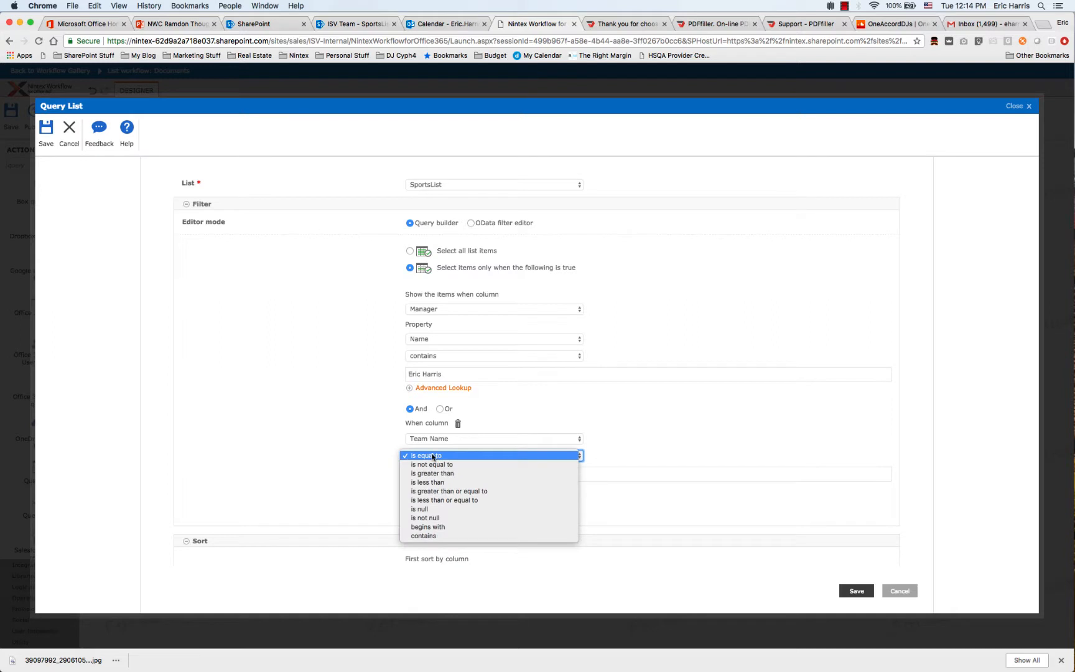
click(430, 535)
click(419, 474)
text(Panthers)
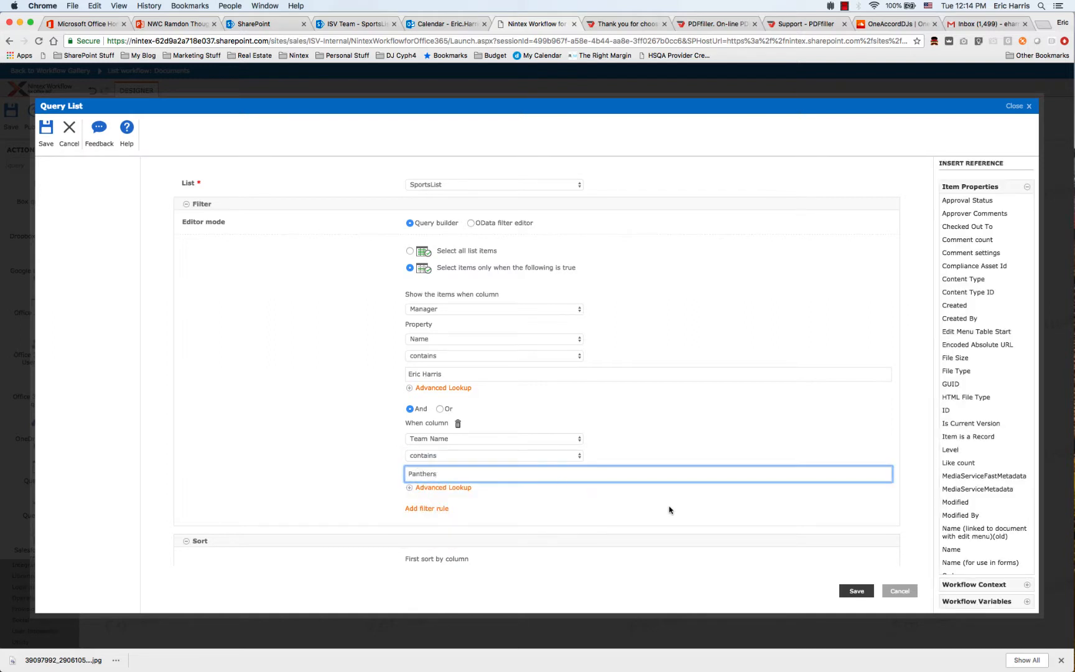
Delete the second filter rule, the one on Team Name, from the Query List filter.
click(457, 423)
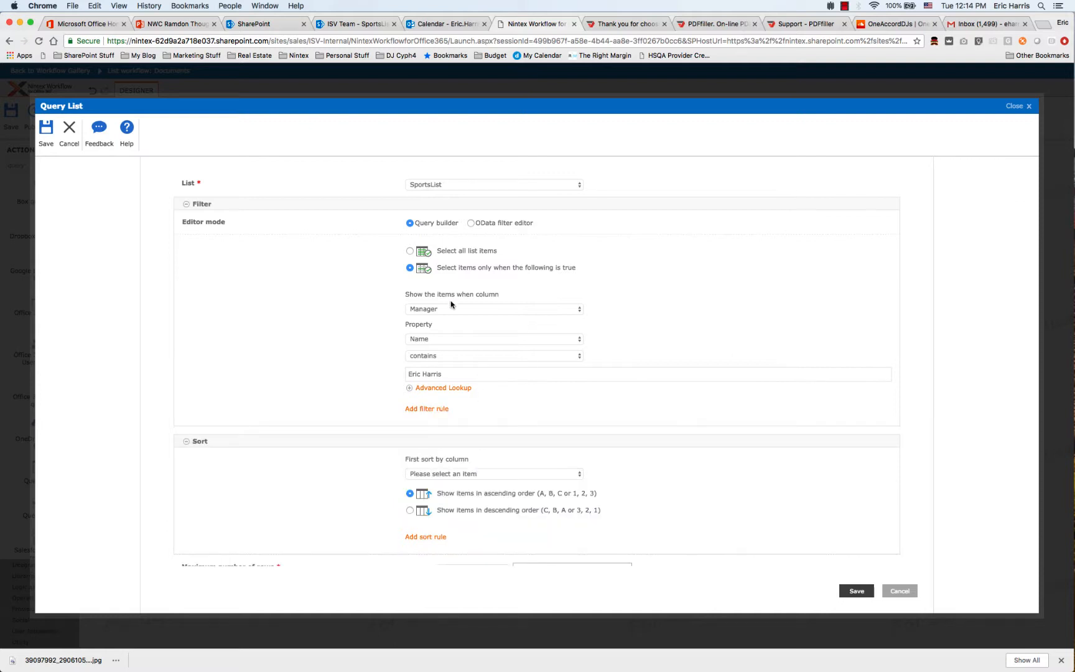
scroll(471, 444, down, 2)
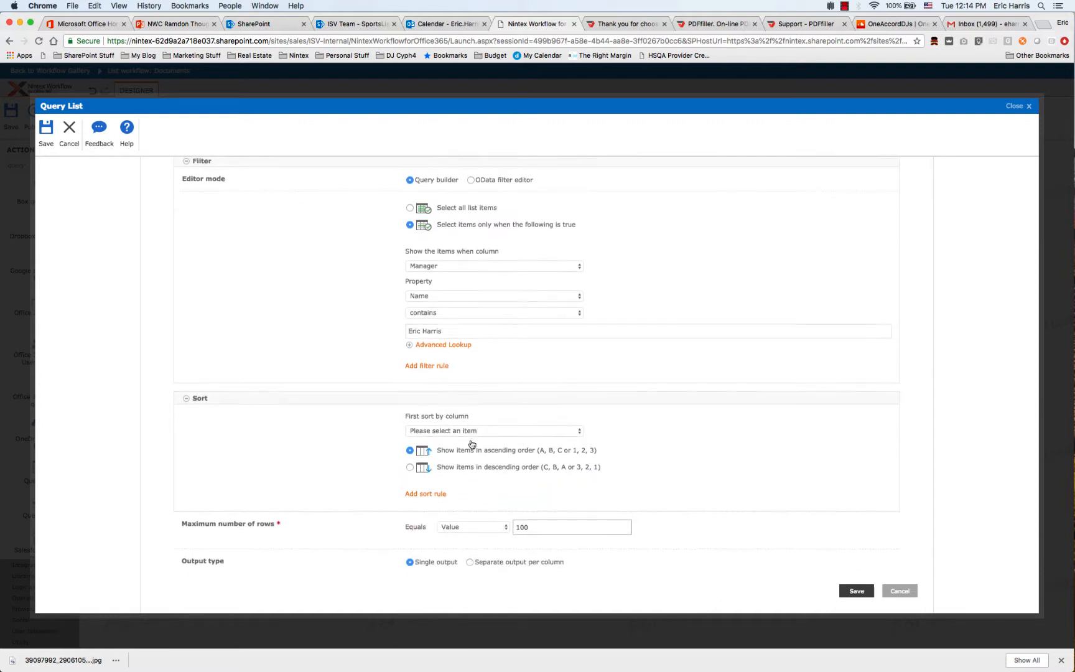
Replace the Manager filter's value with the current item's Created By reference and try Account as its property.
click(459, 322)
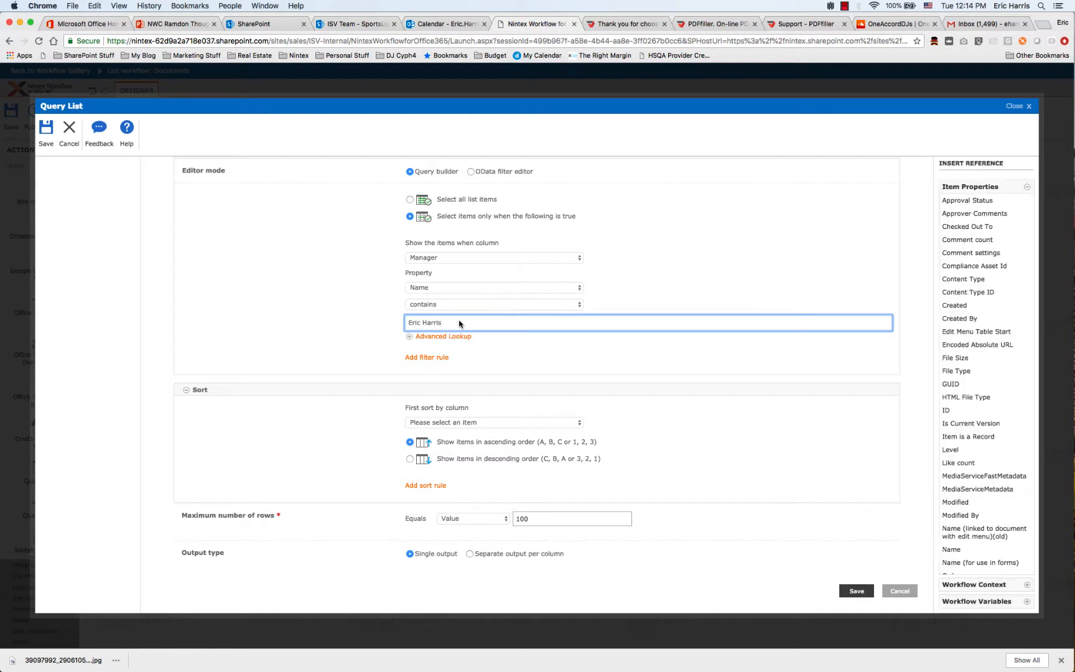
key(super+a)
key(BackSpace)
click(959, 318)
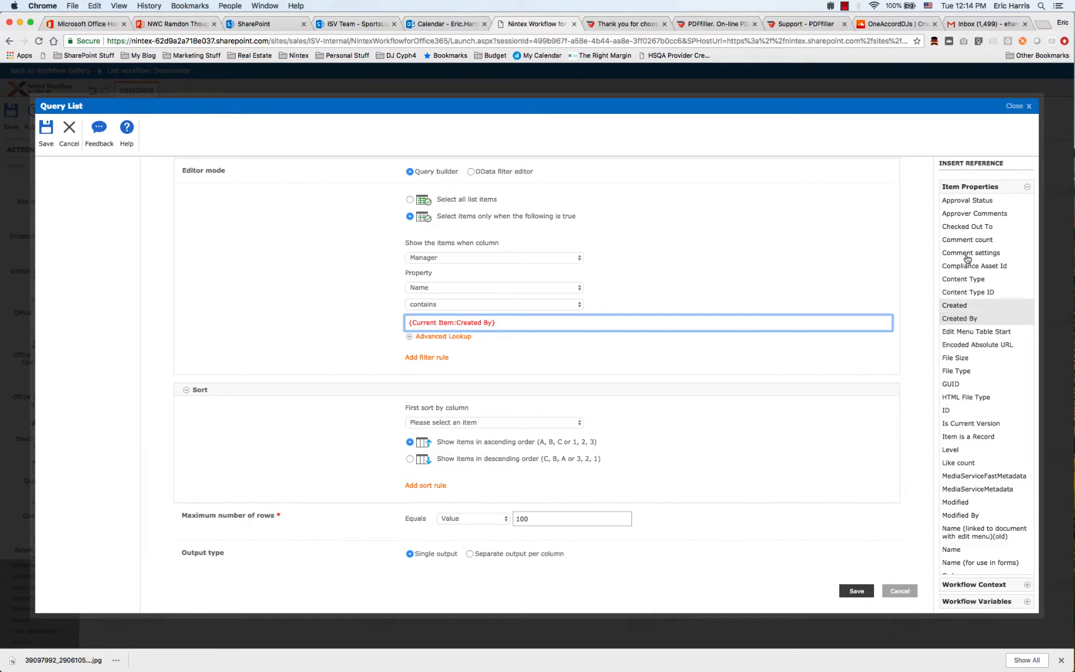
click(455, 289)
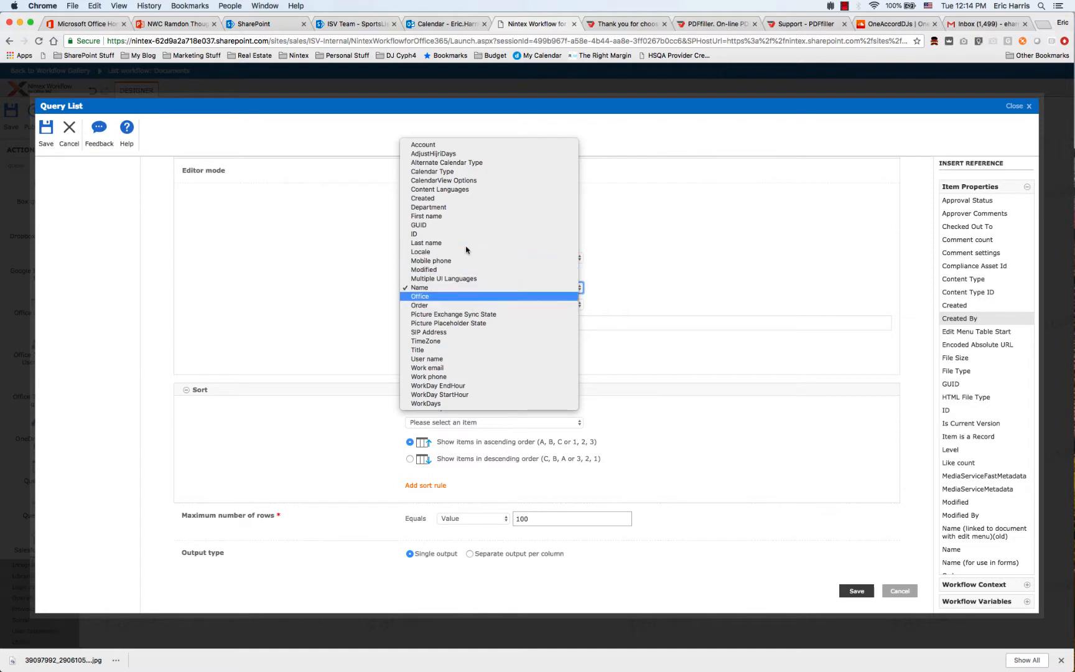
click(466, 145)
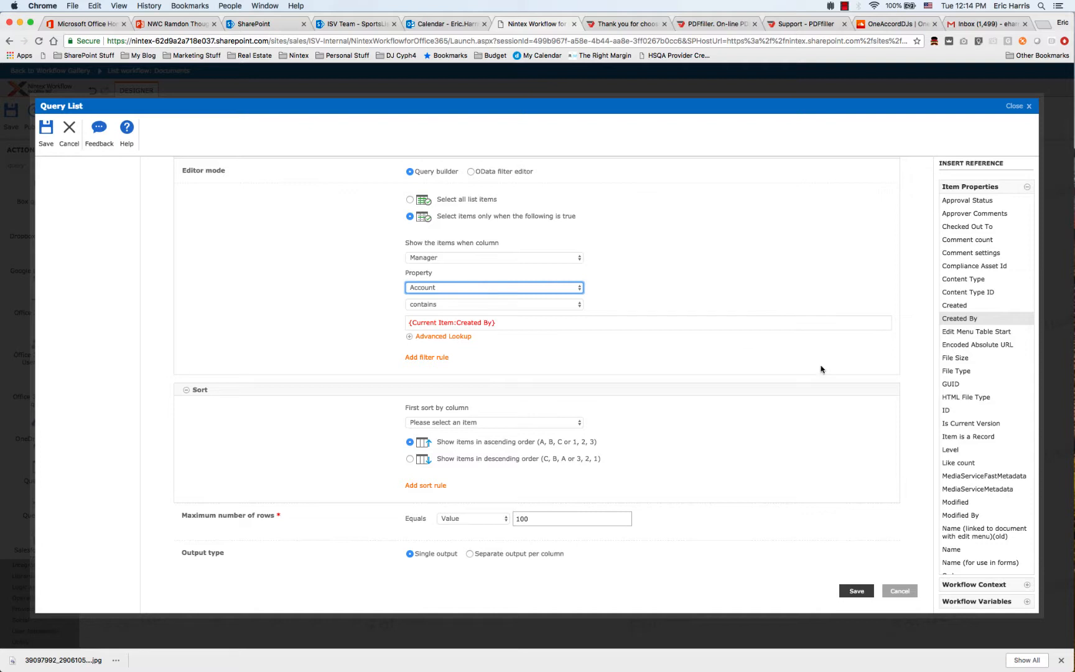
Set the Manager filter's value to the workflow context's Initiator display name alone, with Name as the property.
scroll(983, 435, down, 5)
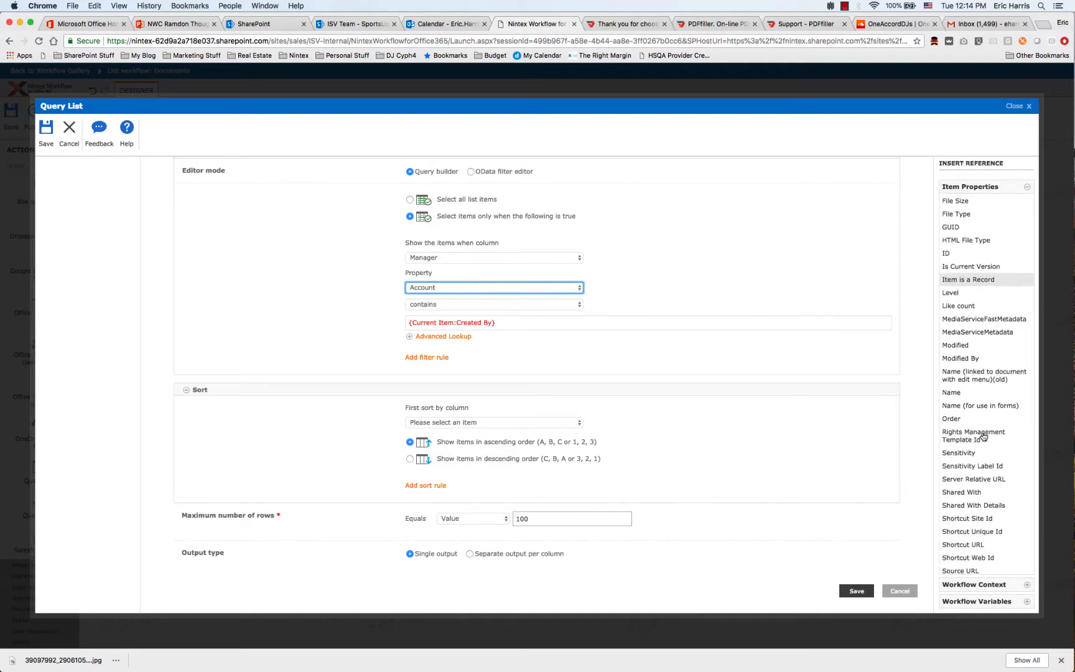
scroll(983, 435, down, 3)
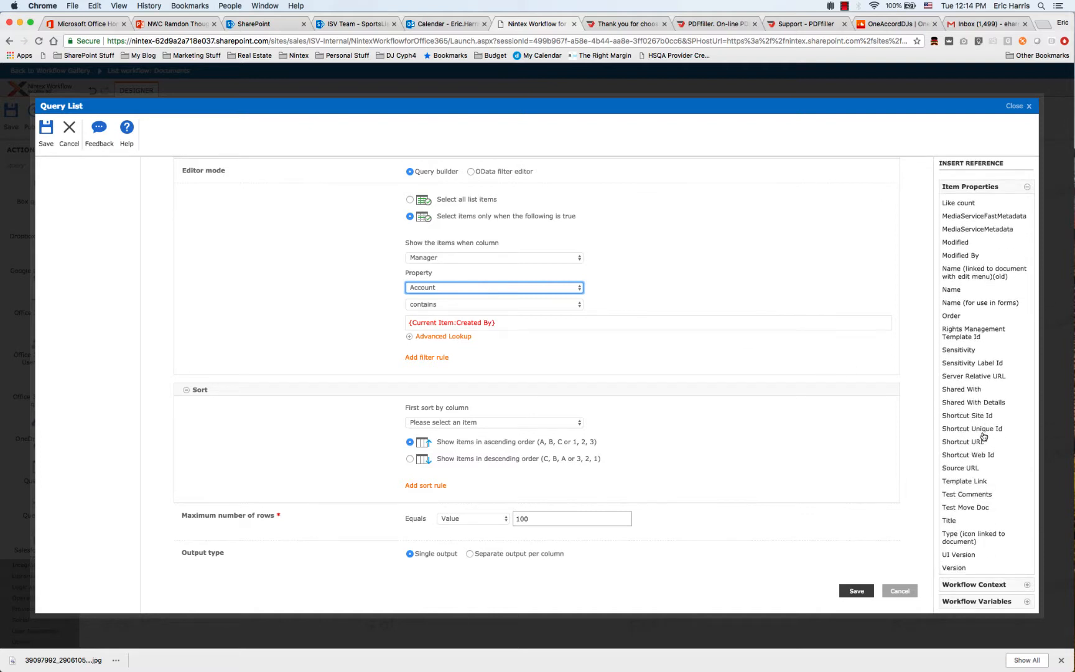
click(975, 585)
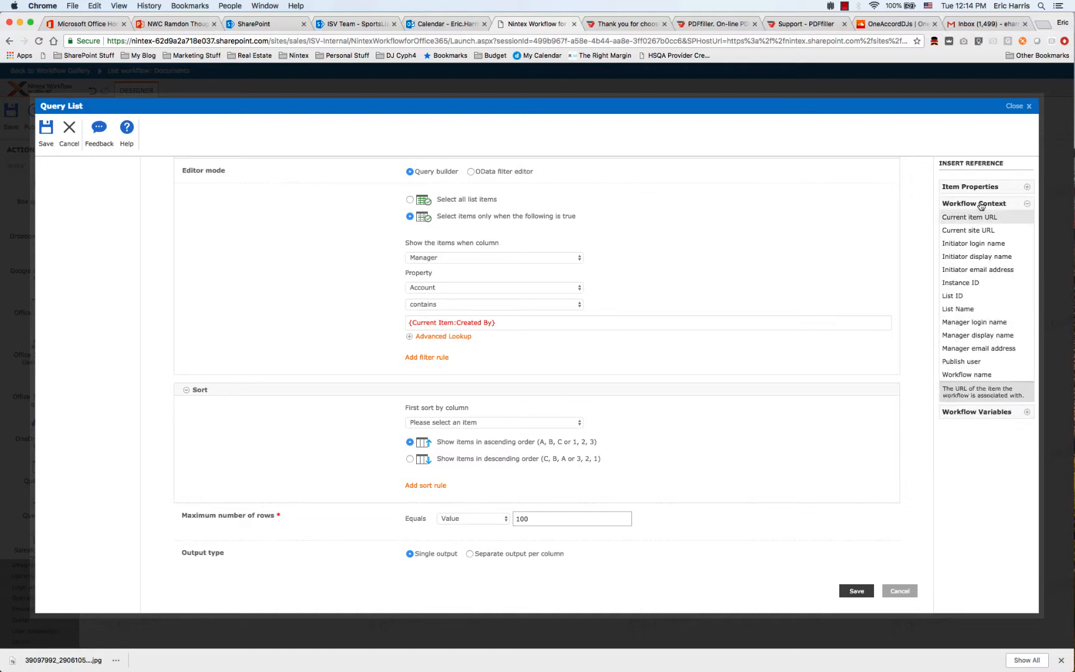
click(966, 261)
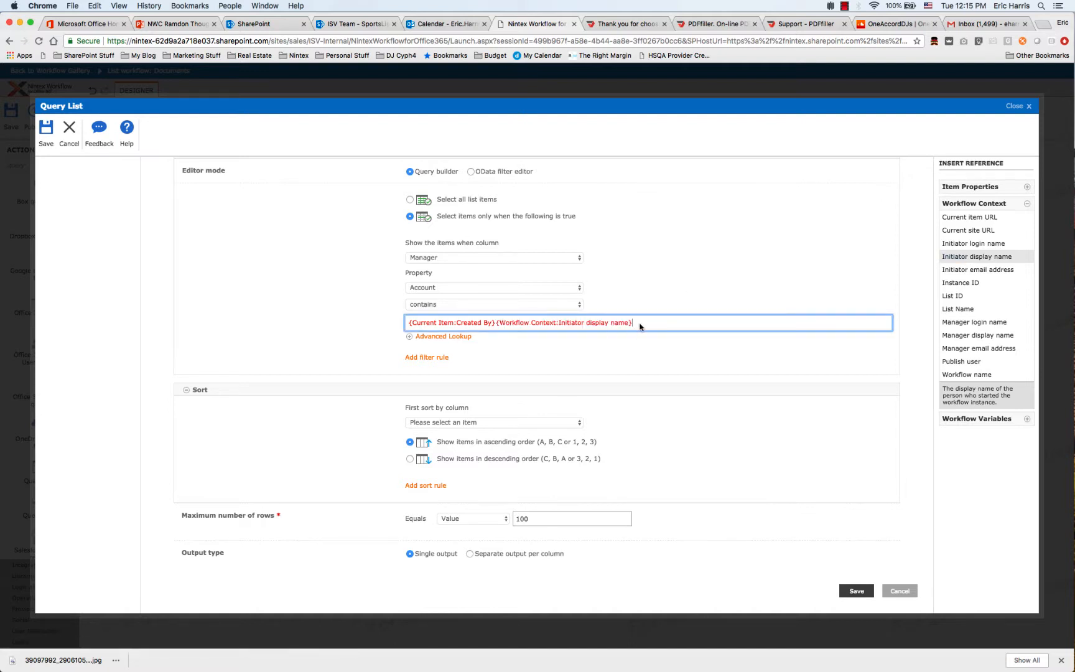
key(BackSpace)
key(BackSpace)
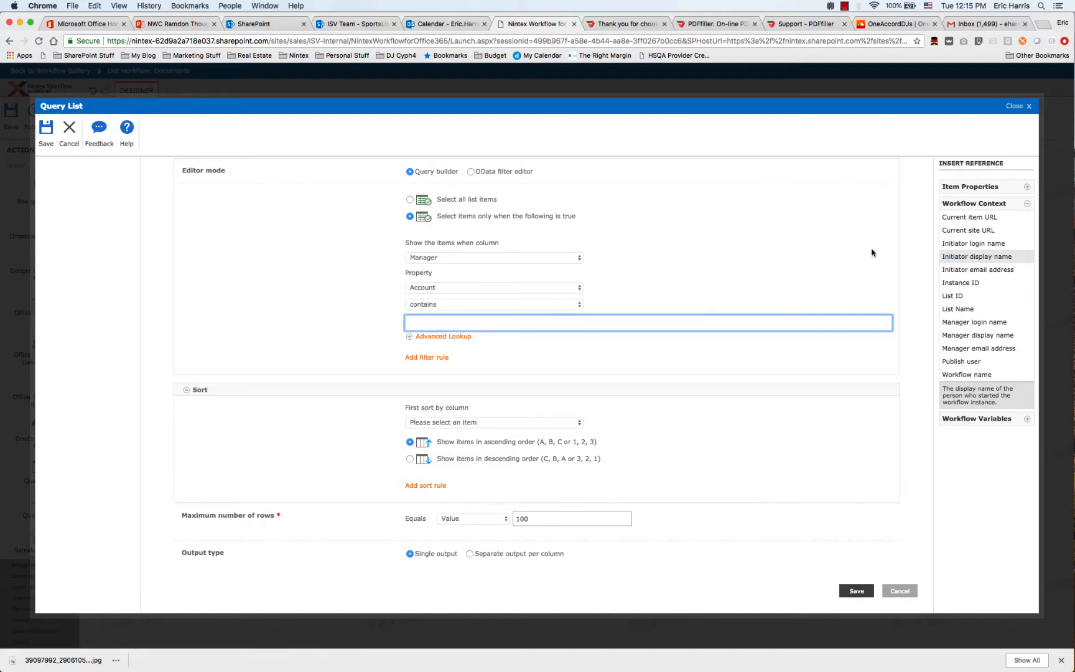
click(964, 256)
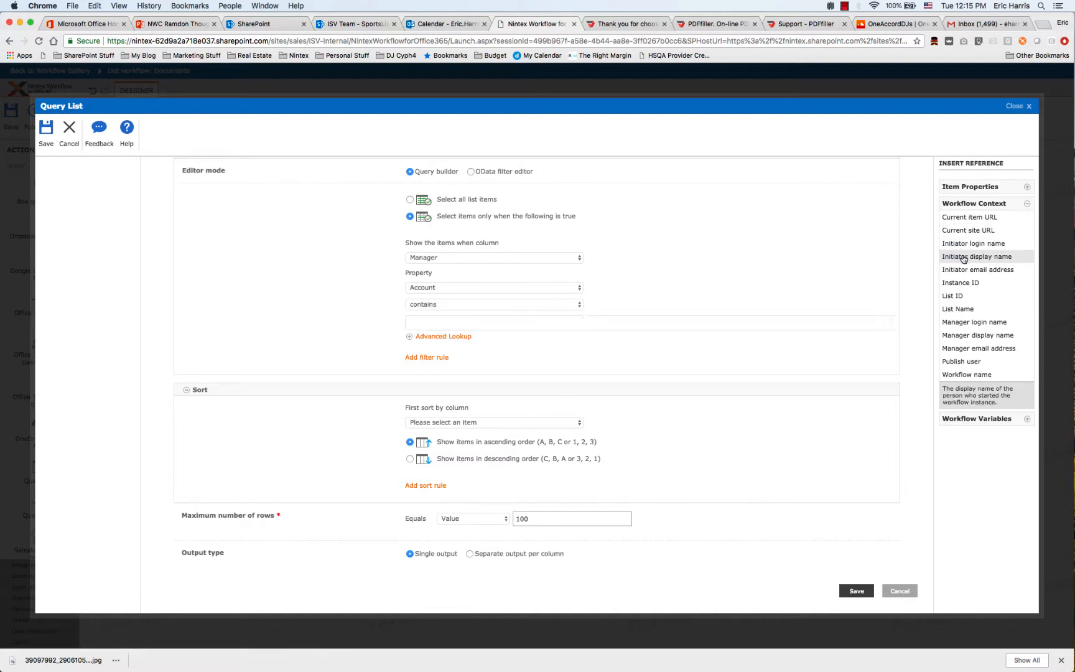
click(465, 288)
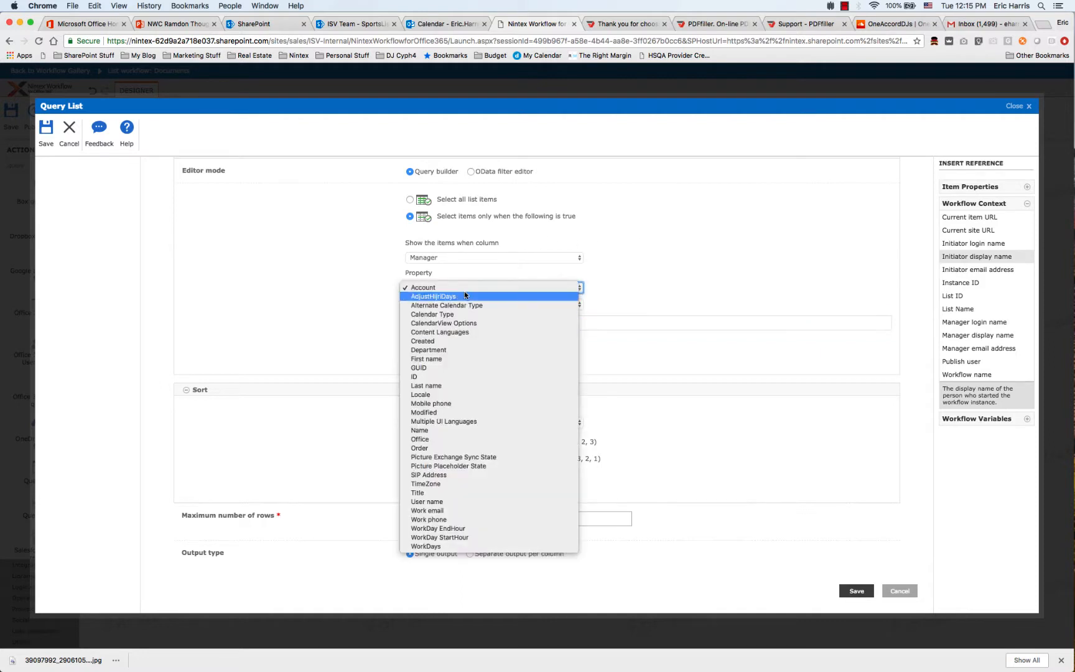
click(435, 431)
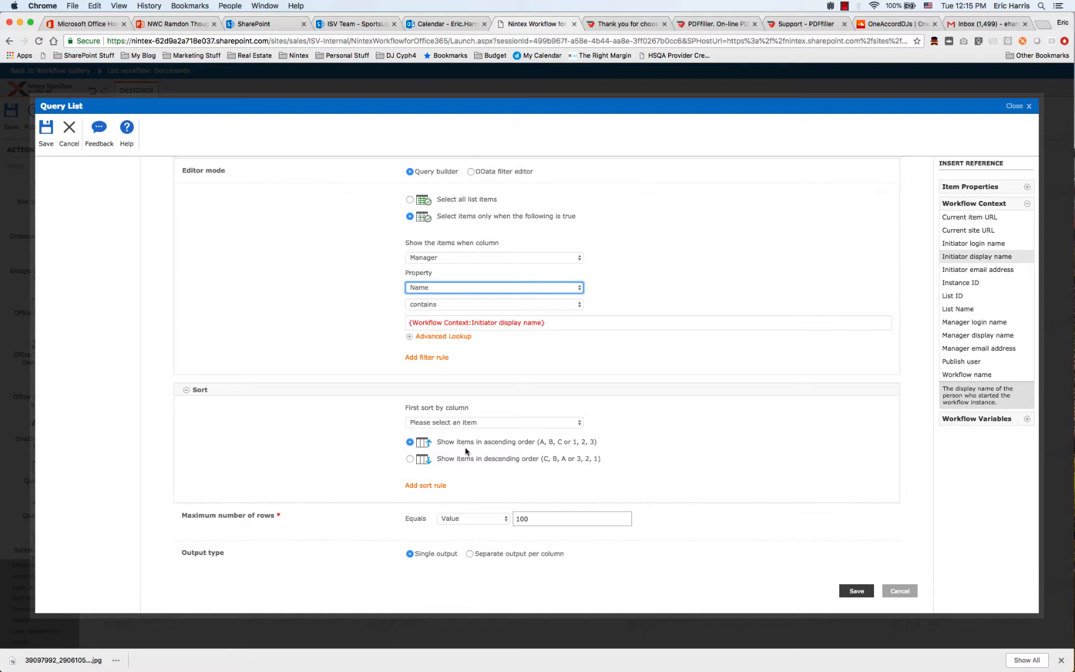
Try Separate output per column as the output type and open the variable choices for the column's output.
scroll(498, 447, down, 3)
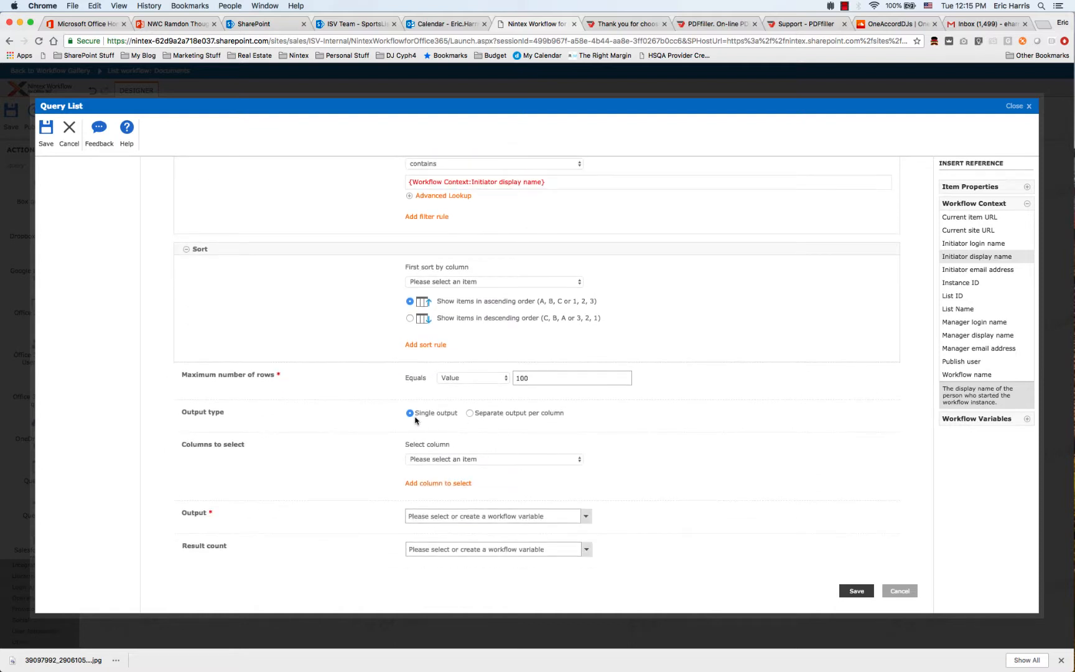
click(485, 415)
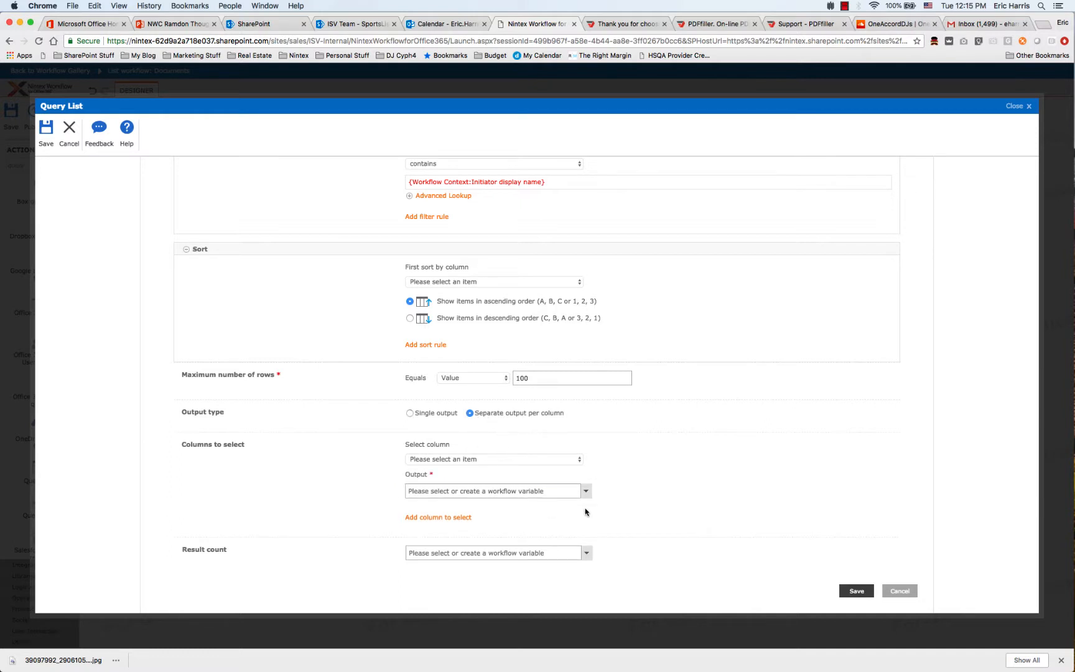
click(588, 493)
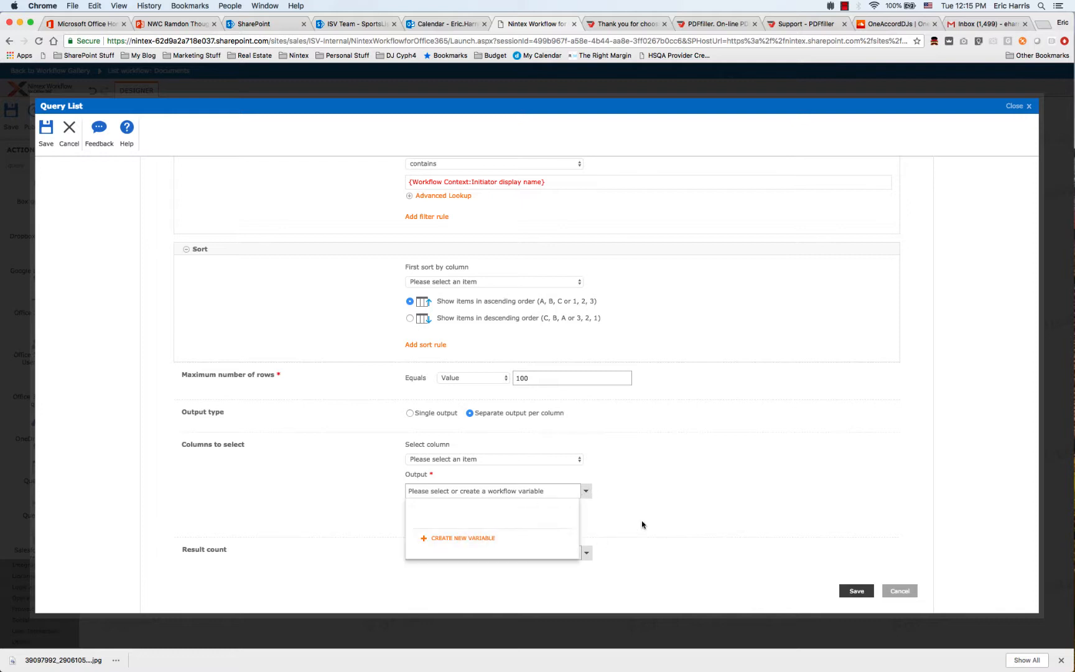
click(432, 528)
Use Single output as the output type and choose Team Name and Title as the two columns to select.
click(428, 517)
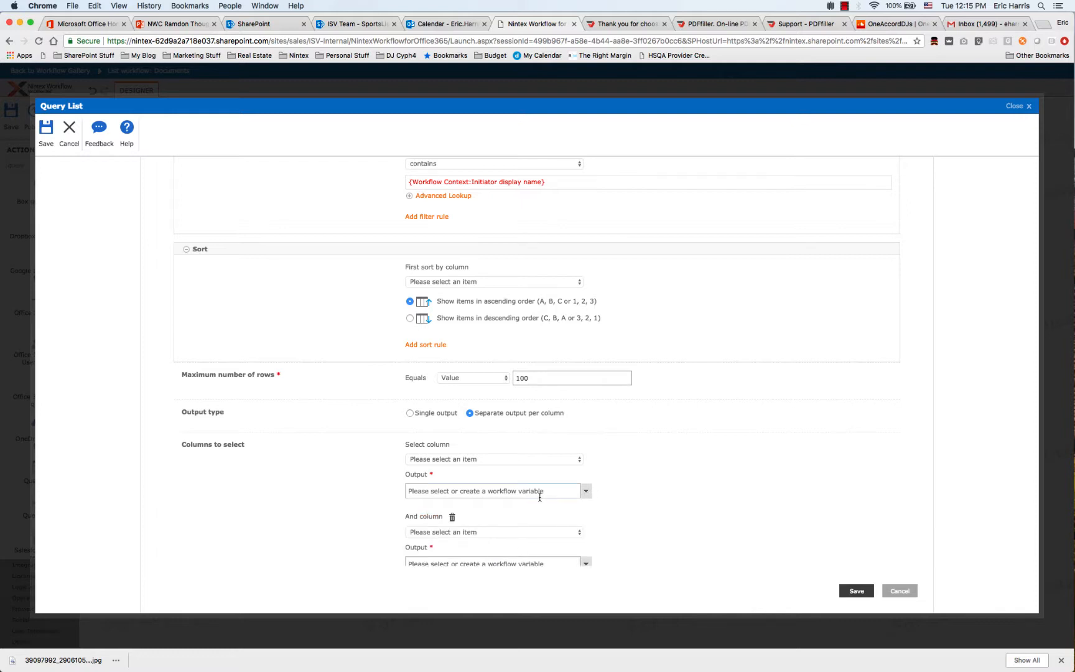
scroll(539, 497, down, 2)
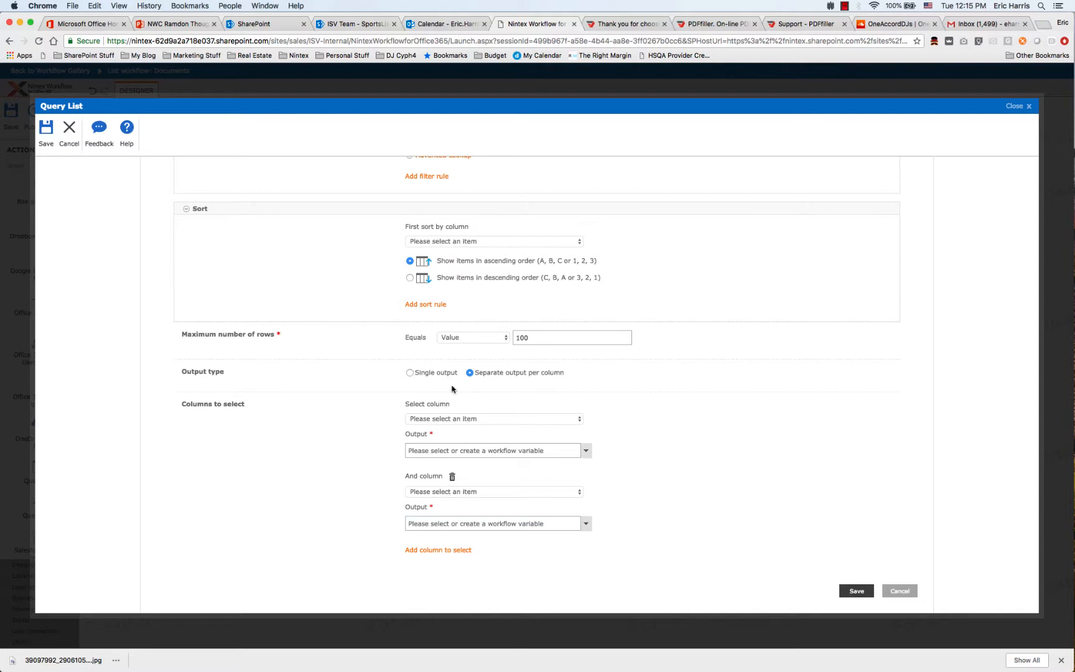
click(410, 373)
click(453, 420)
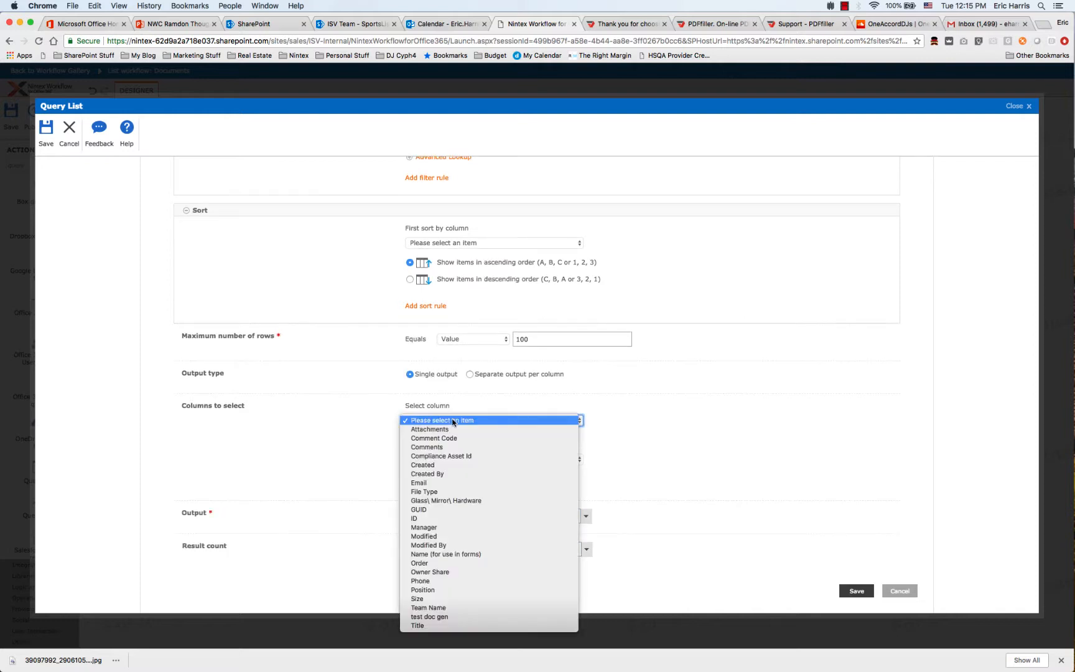
click(434, 608)
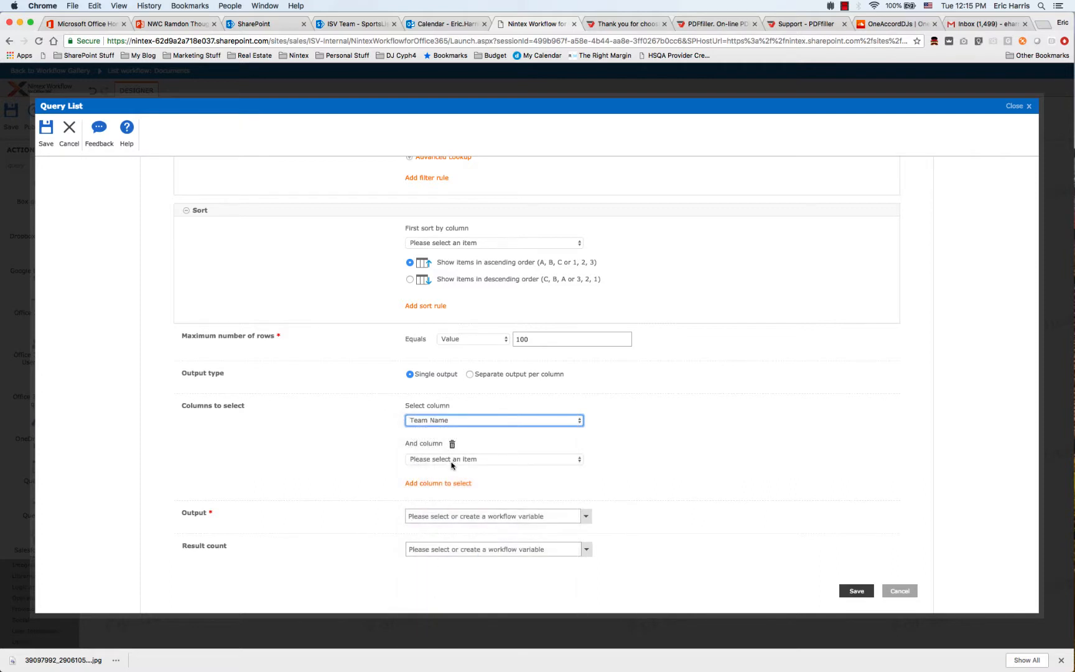
click(453, 461)
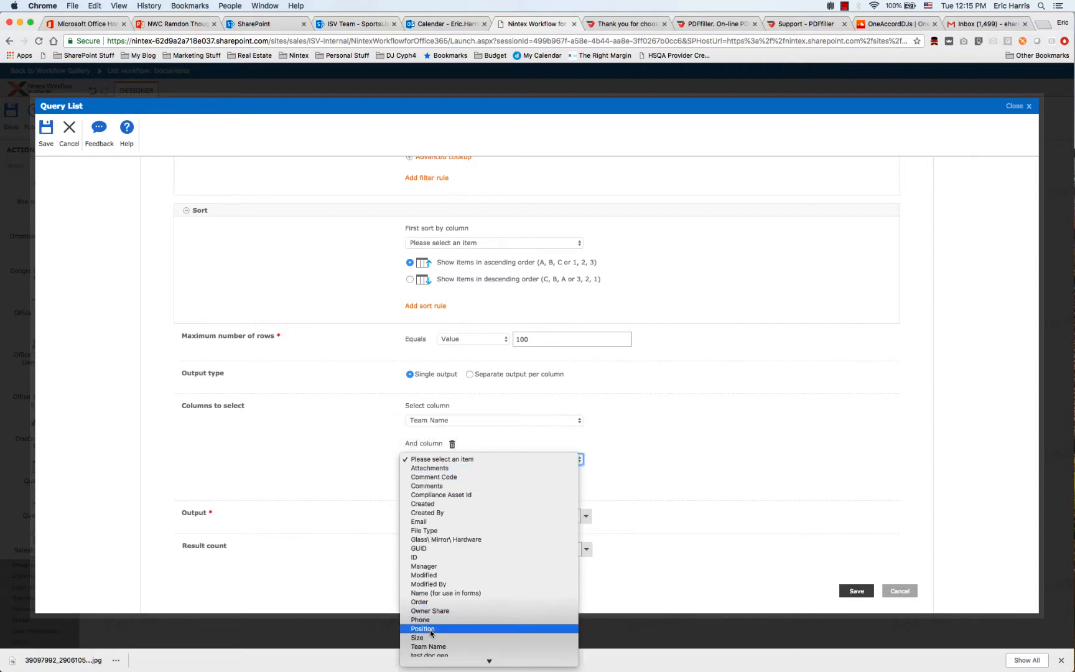
click(426, 657)
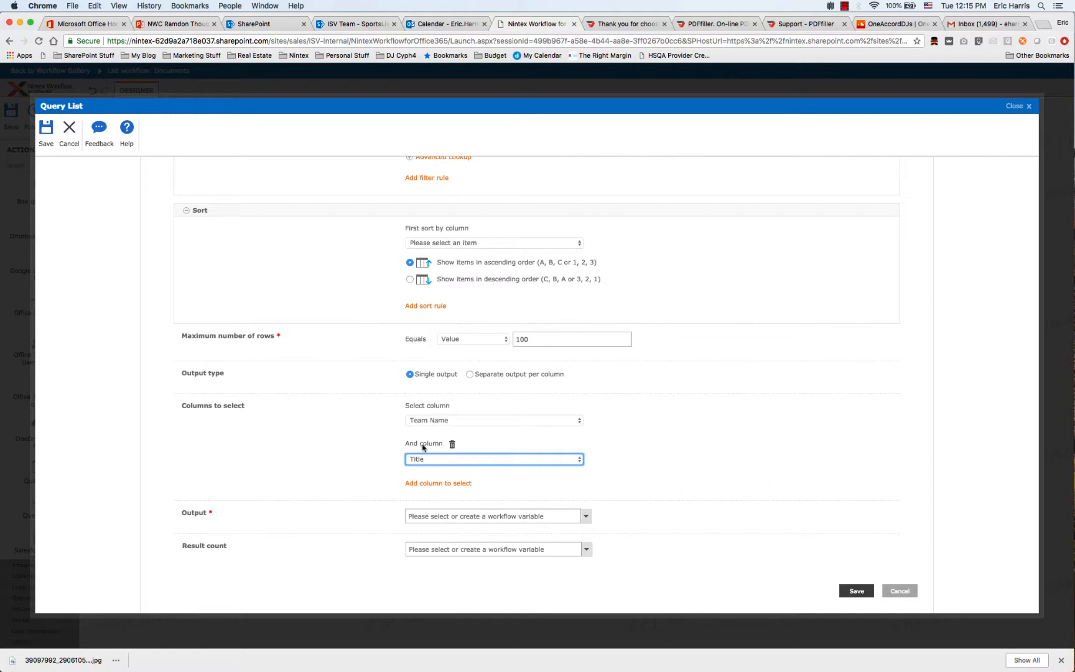
click(443, 484)
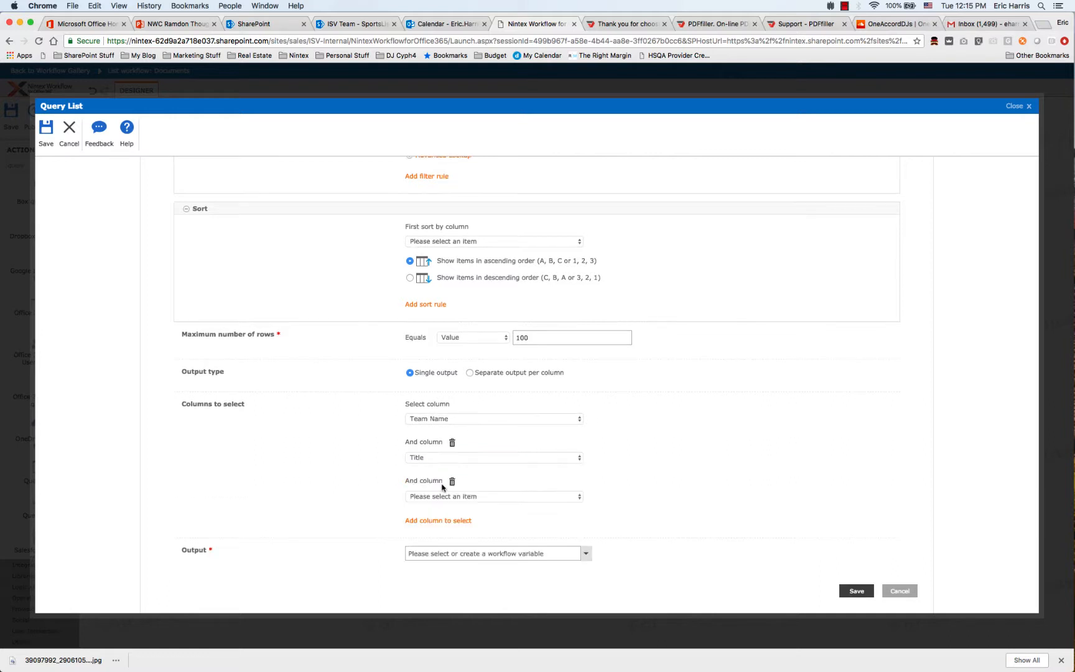
click(438, 422)
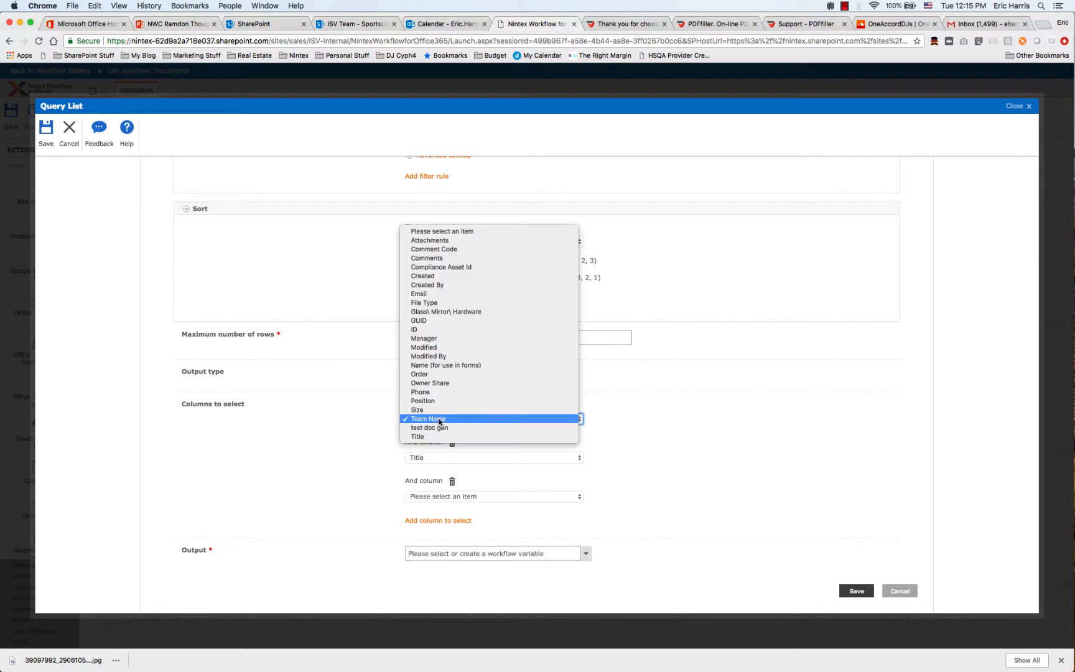
click(439, 420)
click(452, 482)
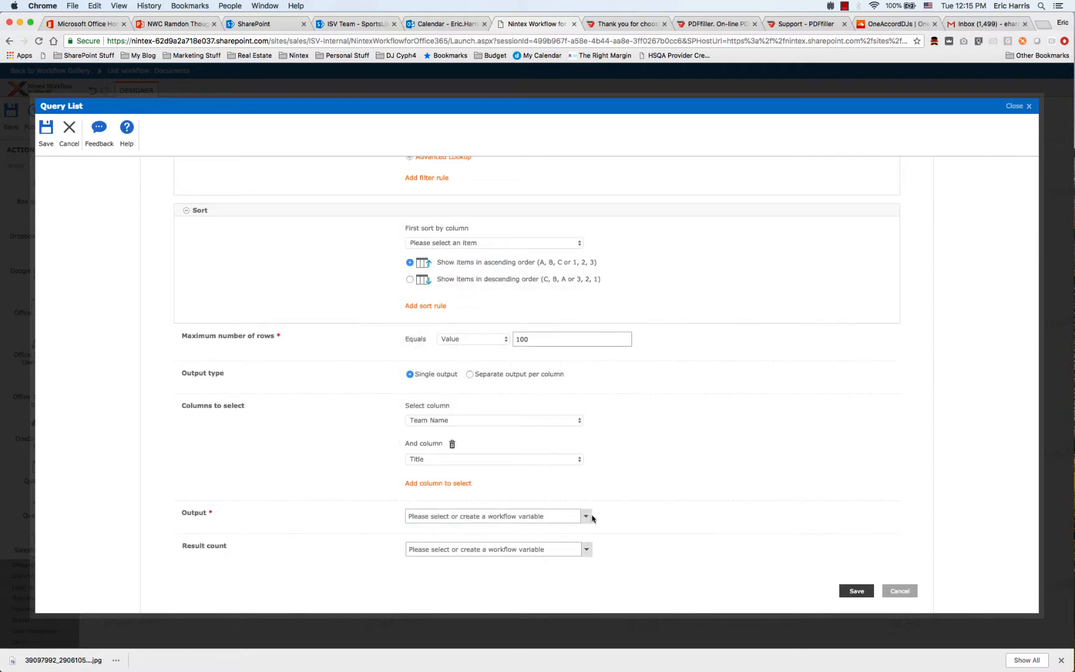
Create a workflow variable named ResultsCollection to hold the query's output.
click(586, 517)
click(480, 560)
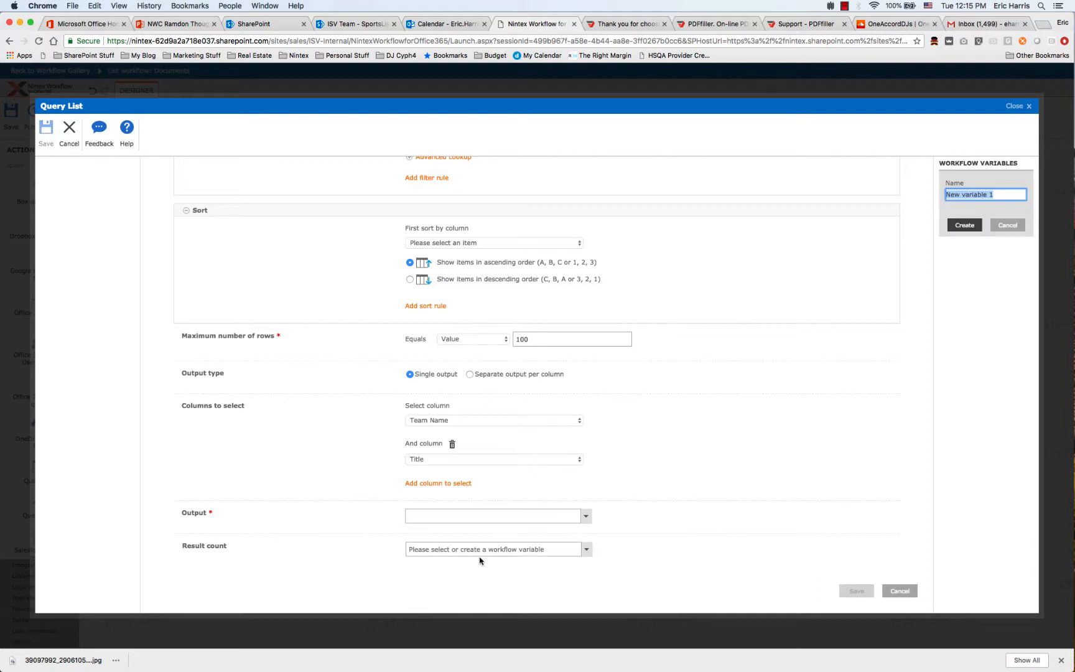
text(RE)
click(968, 229)
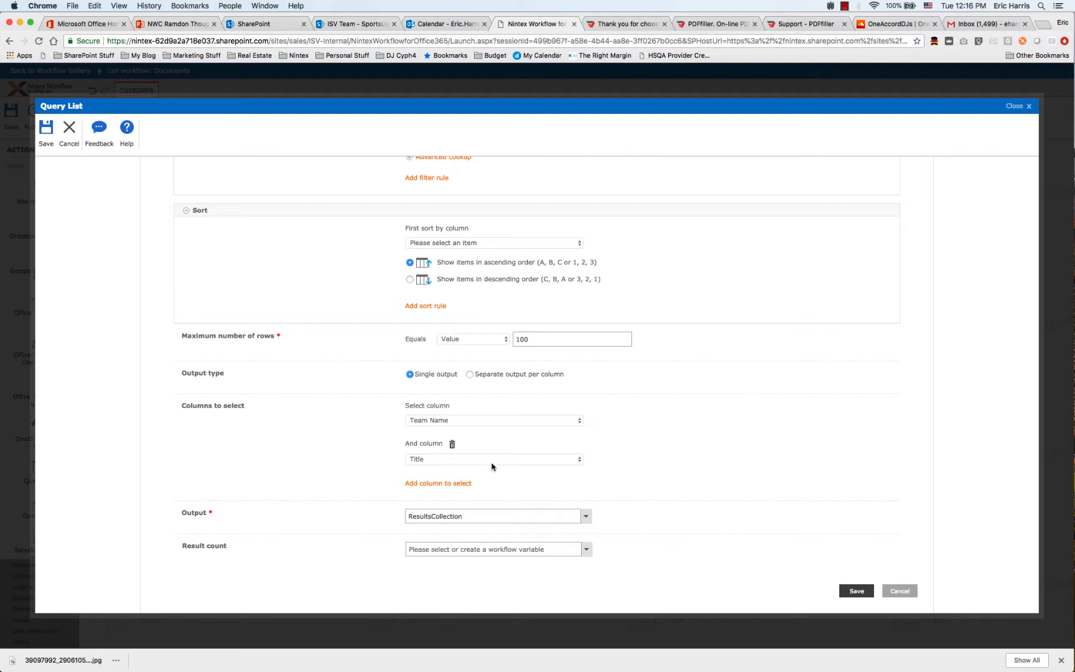
Create a workflow variable named Count for the result count and save the Query List configuration.
click(586, 549)
click(480, 596)
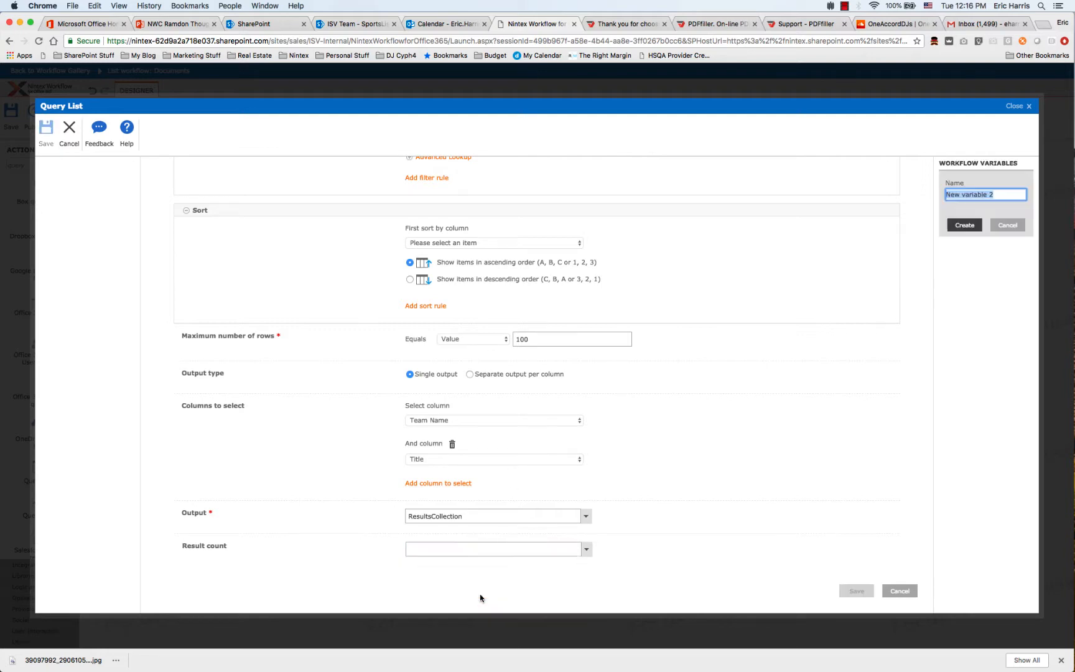
text(R)
key(BackSpace)
text(Count)
click(954, 228)
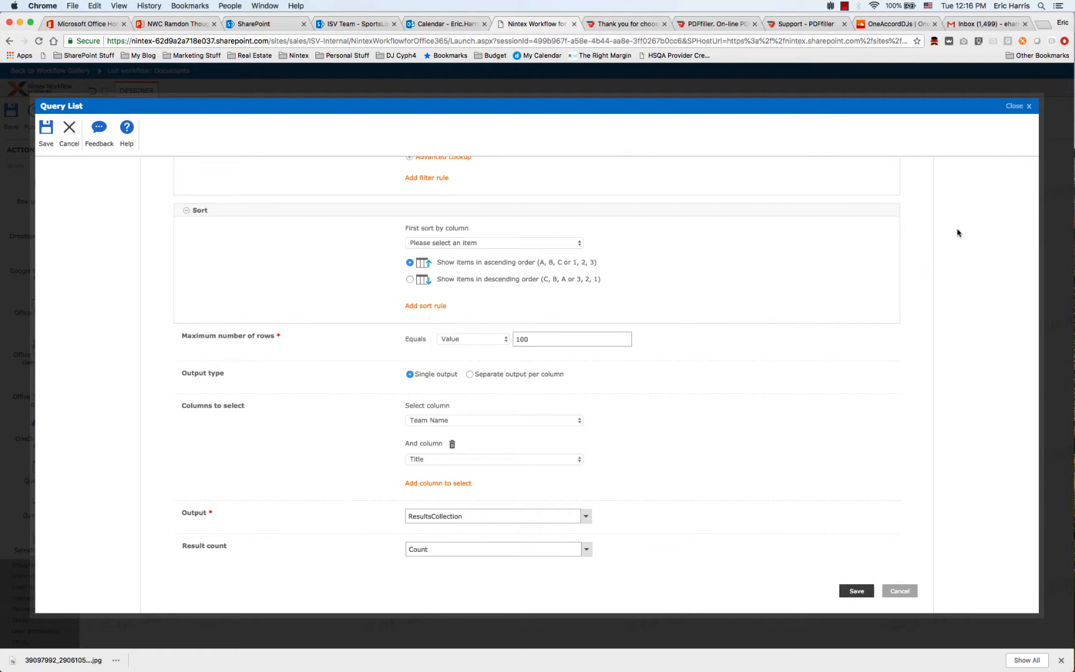
click(855, 592)
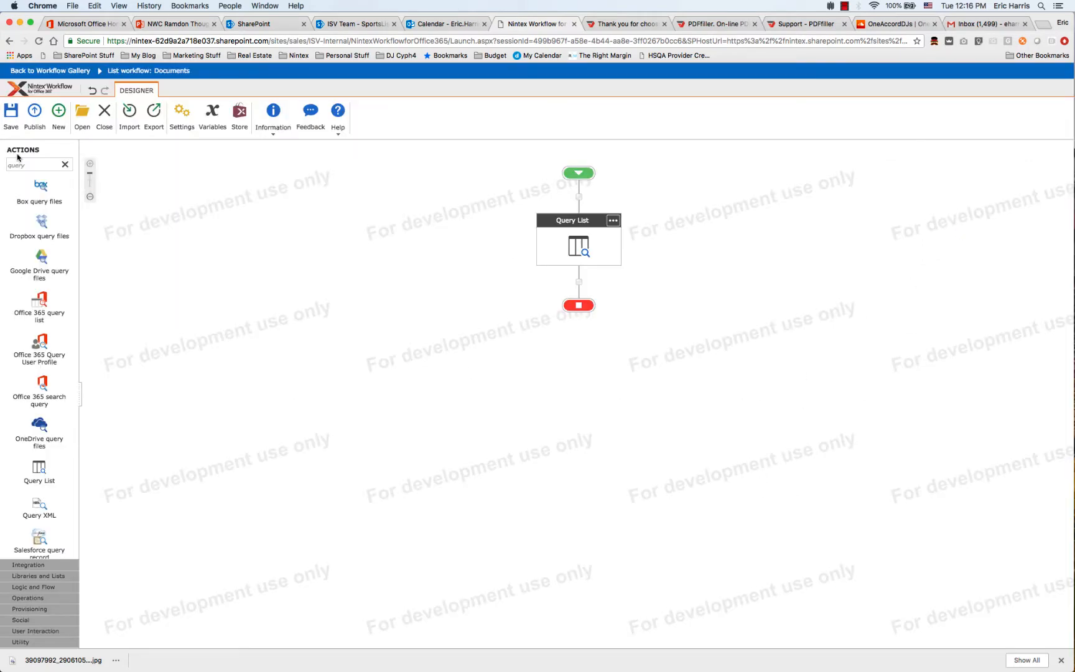
Find the Log To History List action, place it after Query List and open its configuration.
double_click(32, 161)
text(log)
drag(34, 179, 579, 284)
double_click(579, 335)
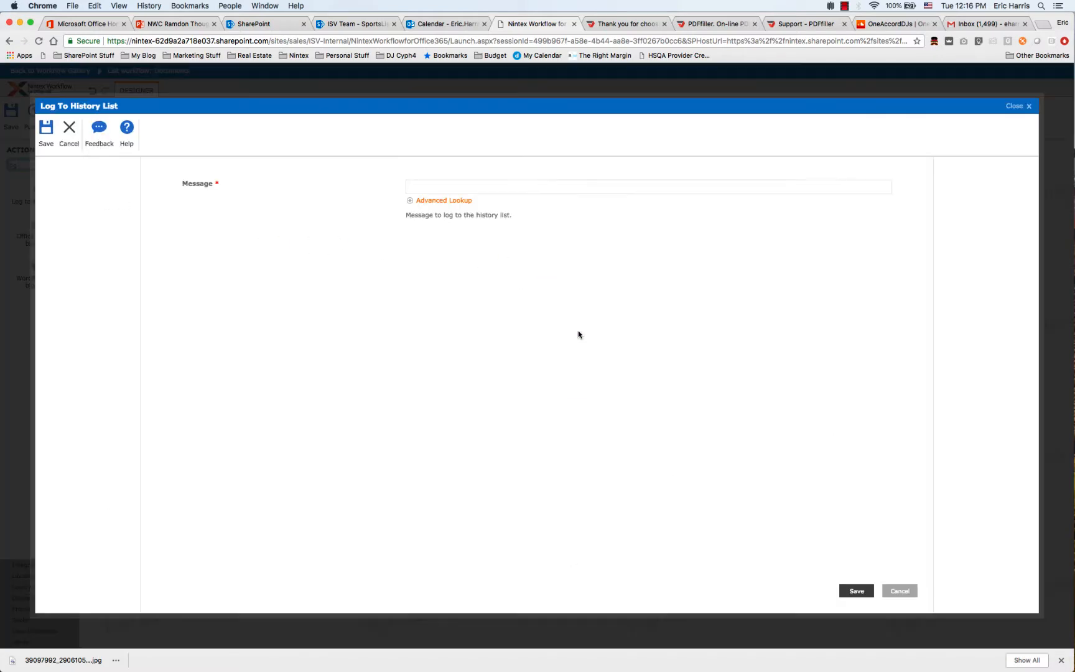
Begin the history log message with the Count variable followed by a | separator.
click(503, 187)
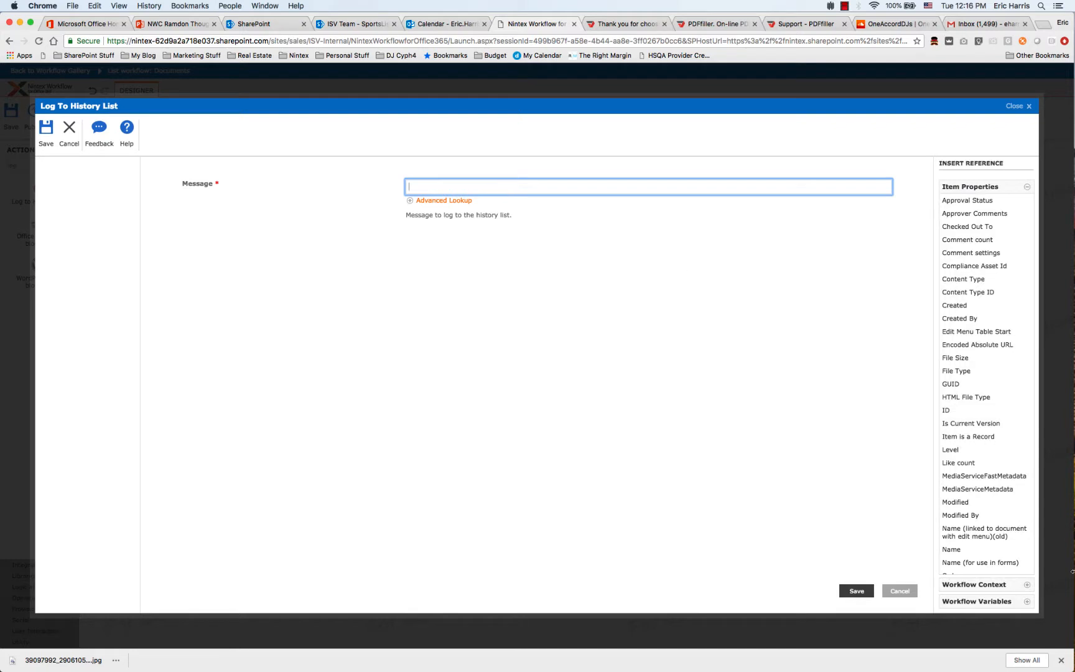
click(977, 597)
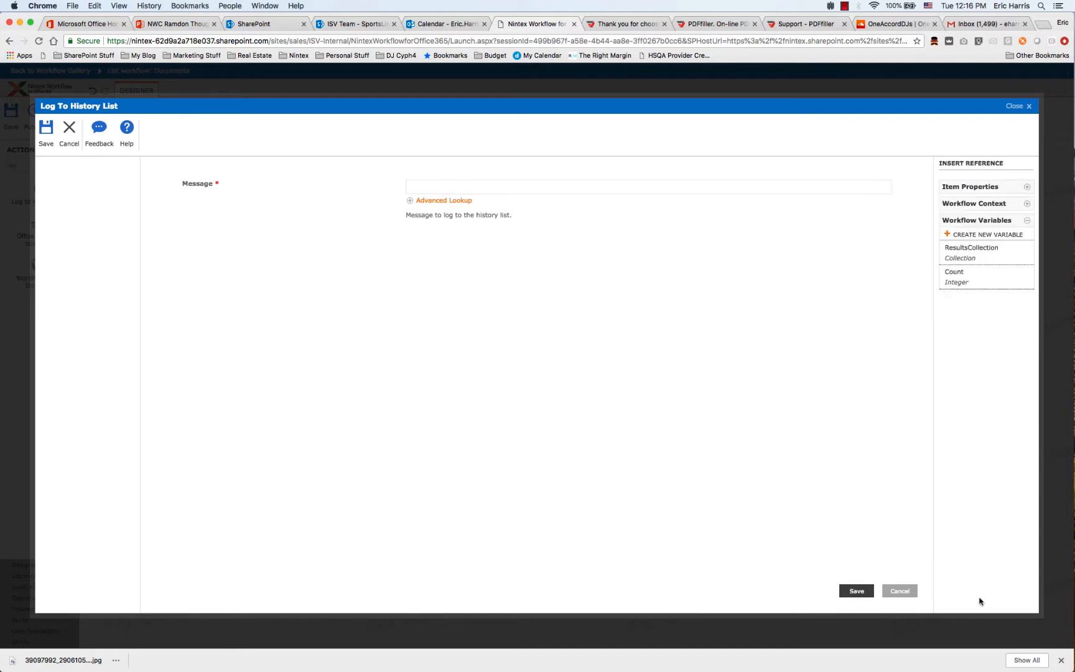
click(968, 277)
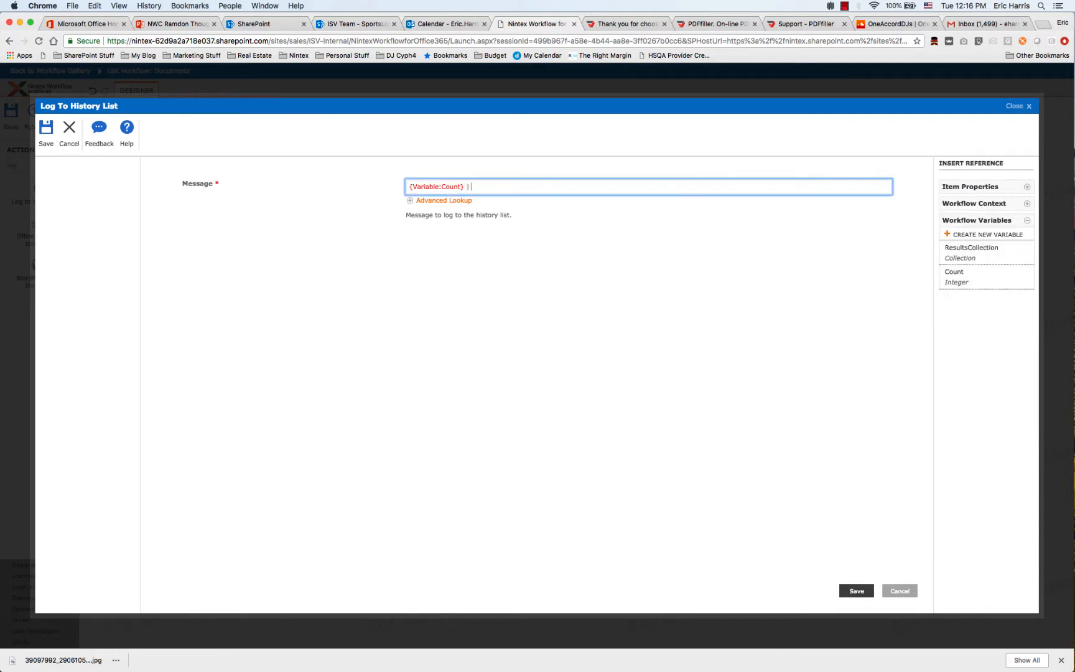
click(948, 236)
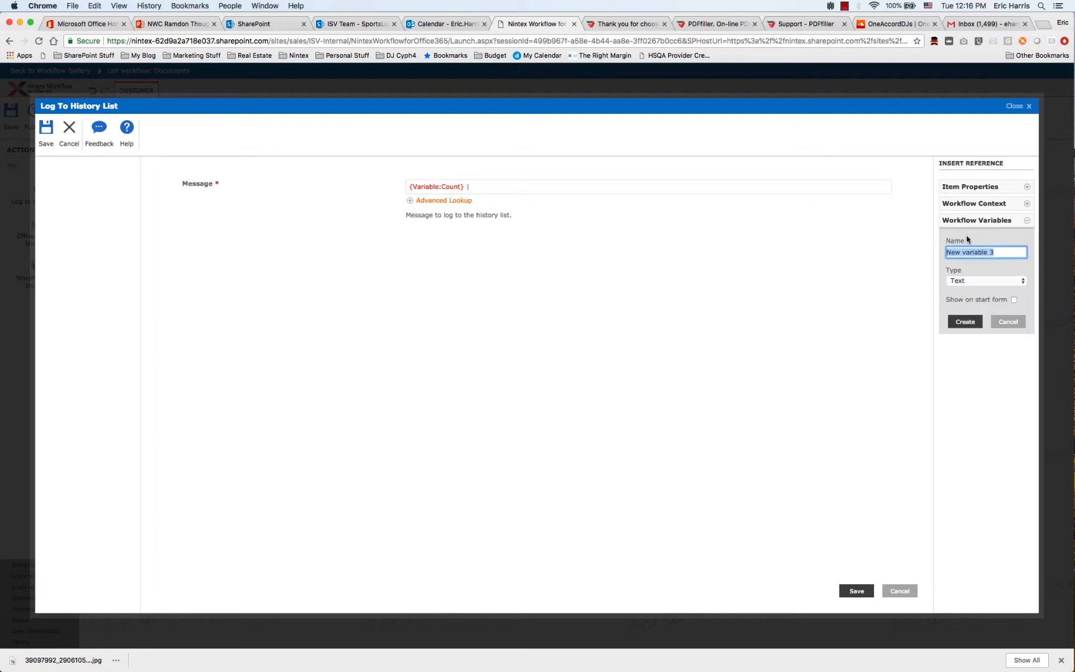
click(963, 224)
click(975, 224)
click(997, 325)
click(964, 233)
click(1008, 321)
Append the ResultsCollection variable to the history log message and save the action's configuration.
click(955, 251)
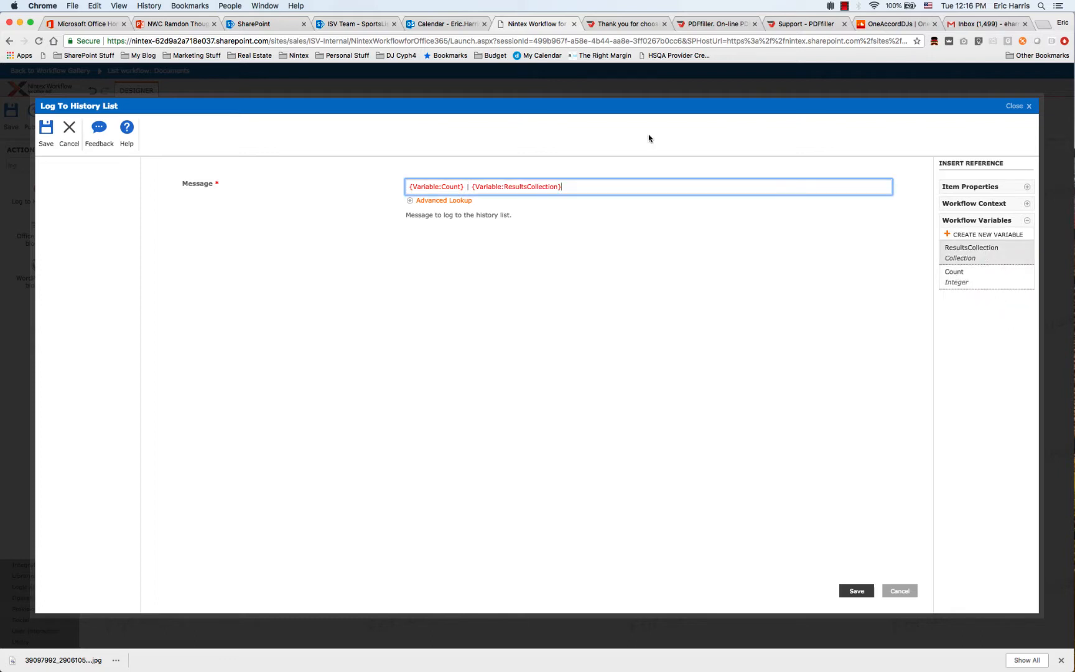
click(859, 593)
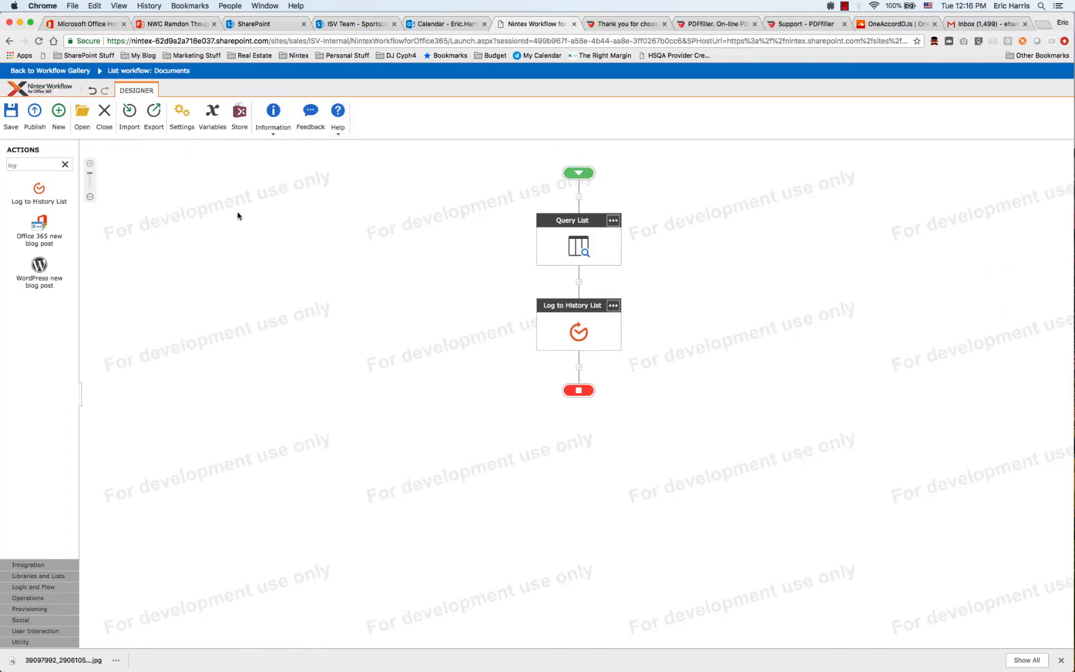
Publish the workflow under the name ShowQueryListAction and close the workflow designer.
click(34, 113)
triple_click(478, 190)
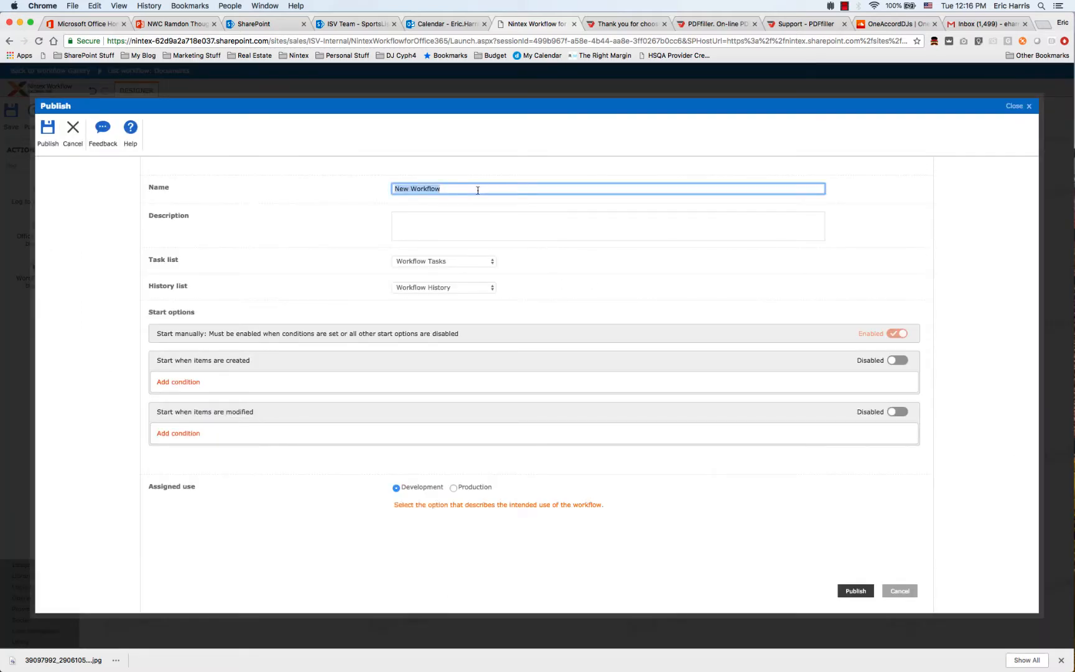
text(ShowQueryListAction)
click(855, 591)
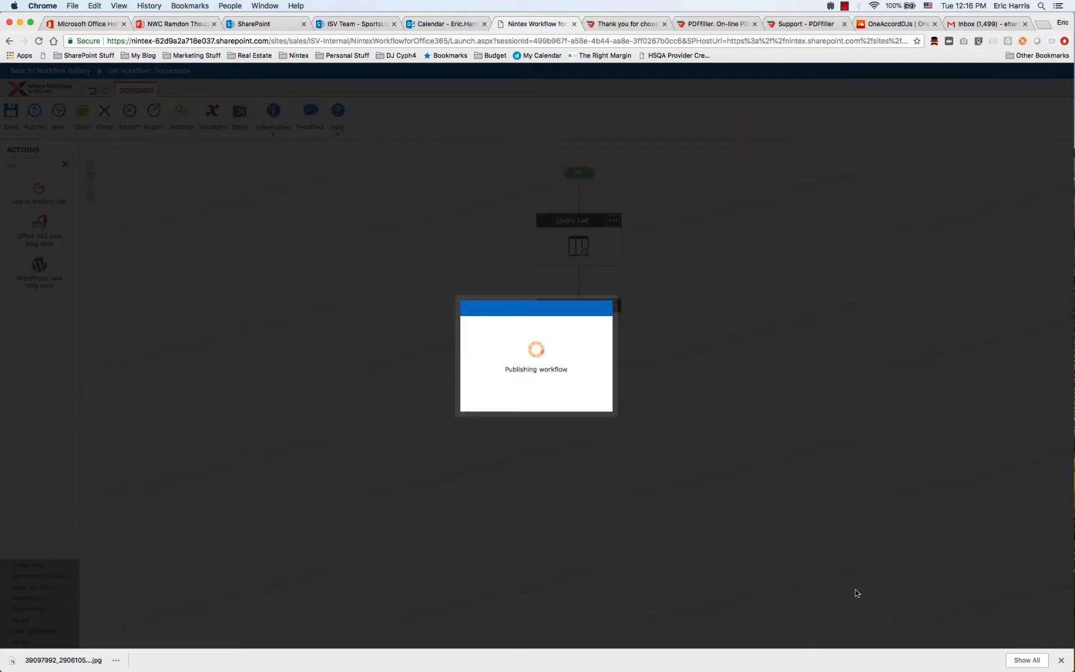
click(845, 7)
click(871, 29)
click(579, 375)
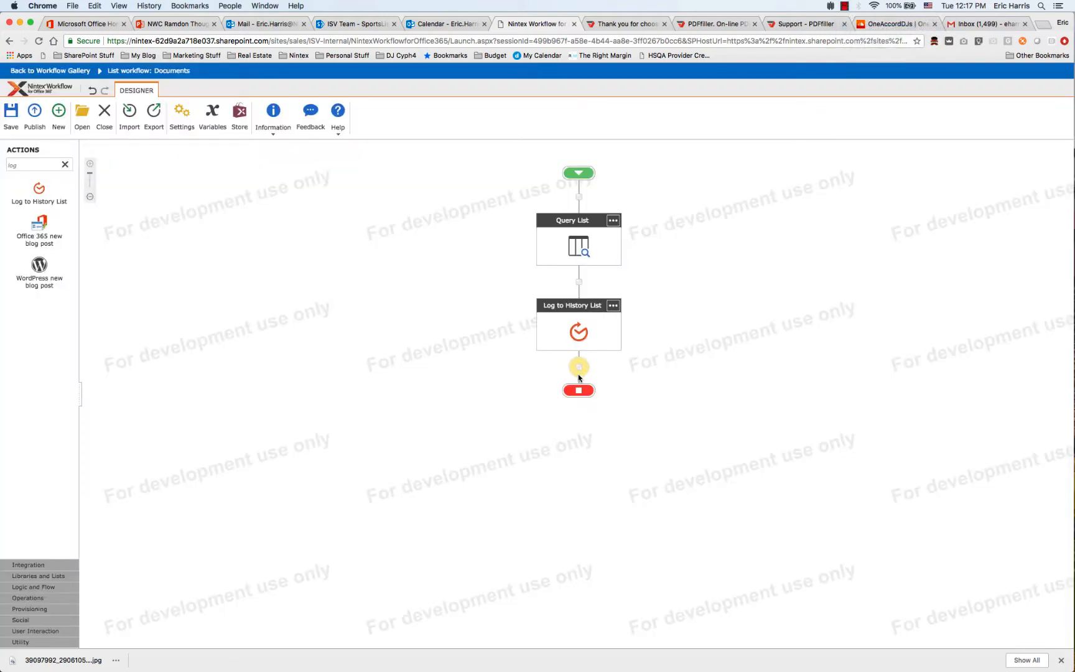
click(100, 122)
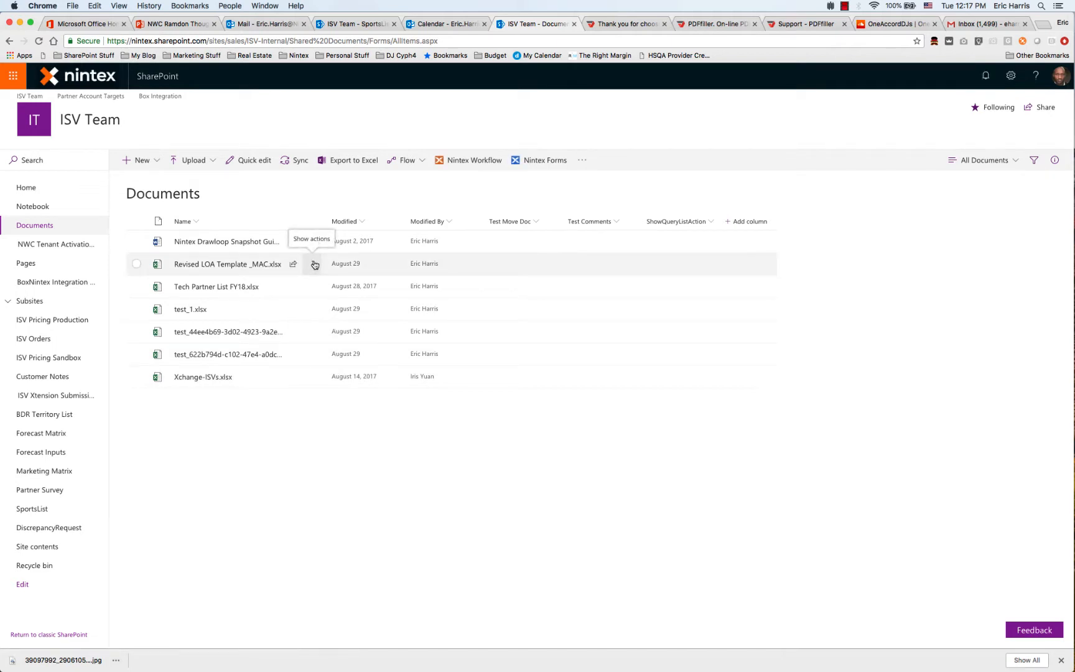
Start the ShowQueryListAction workflow on the document Revised LOA Template _MAC.xlsx.
click(315, 264)
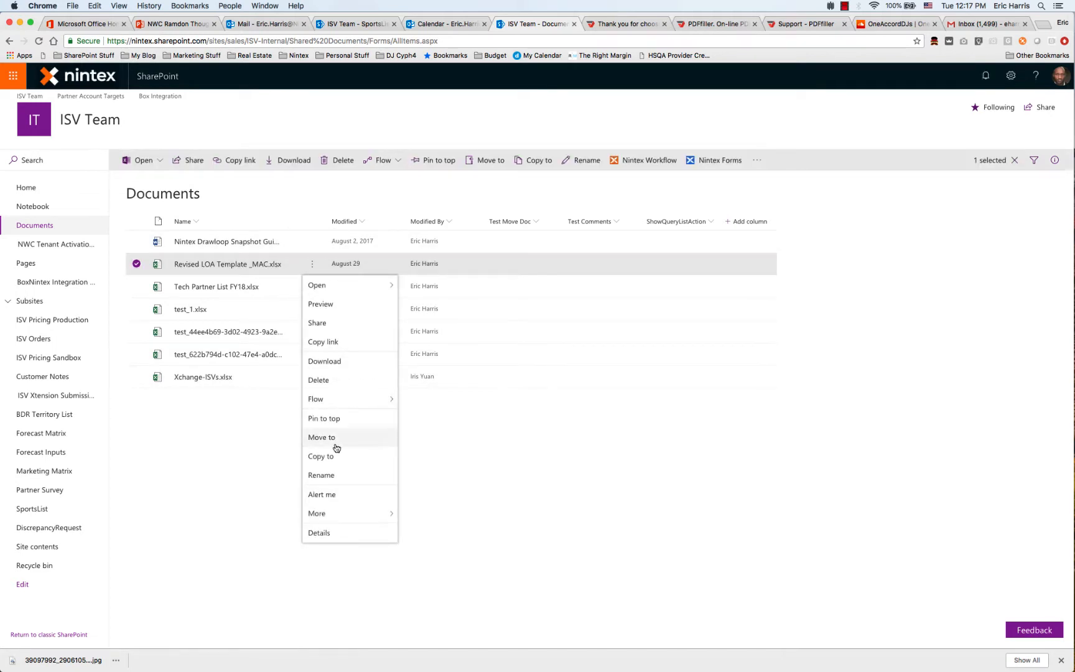
mouse_move(331, 520)
click(413, 533)
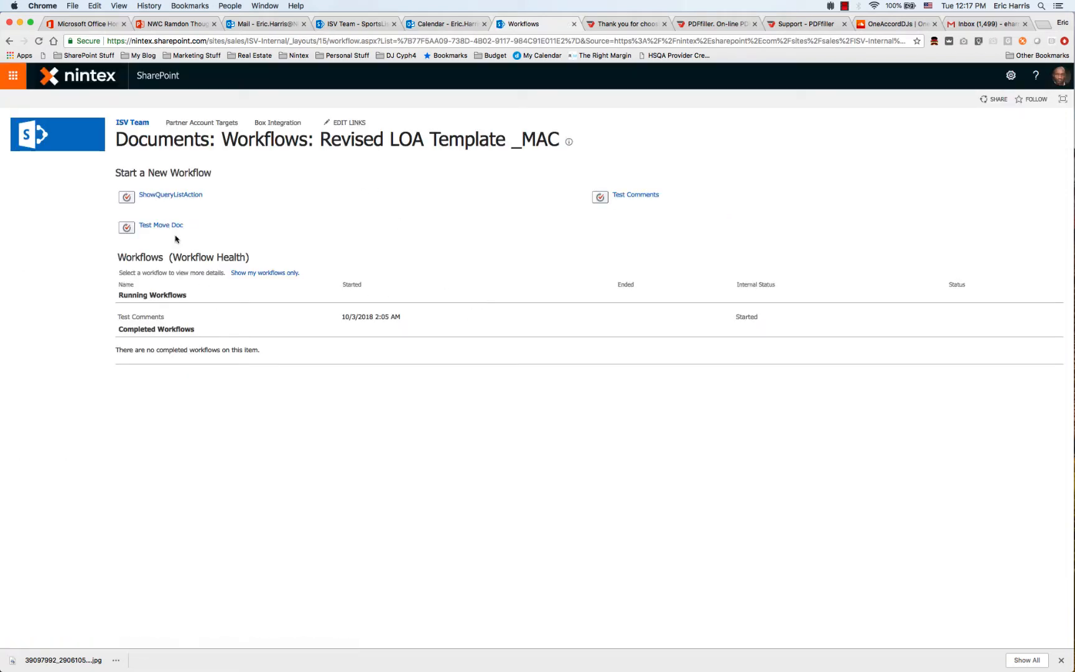
click(168, 196)
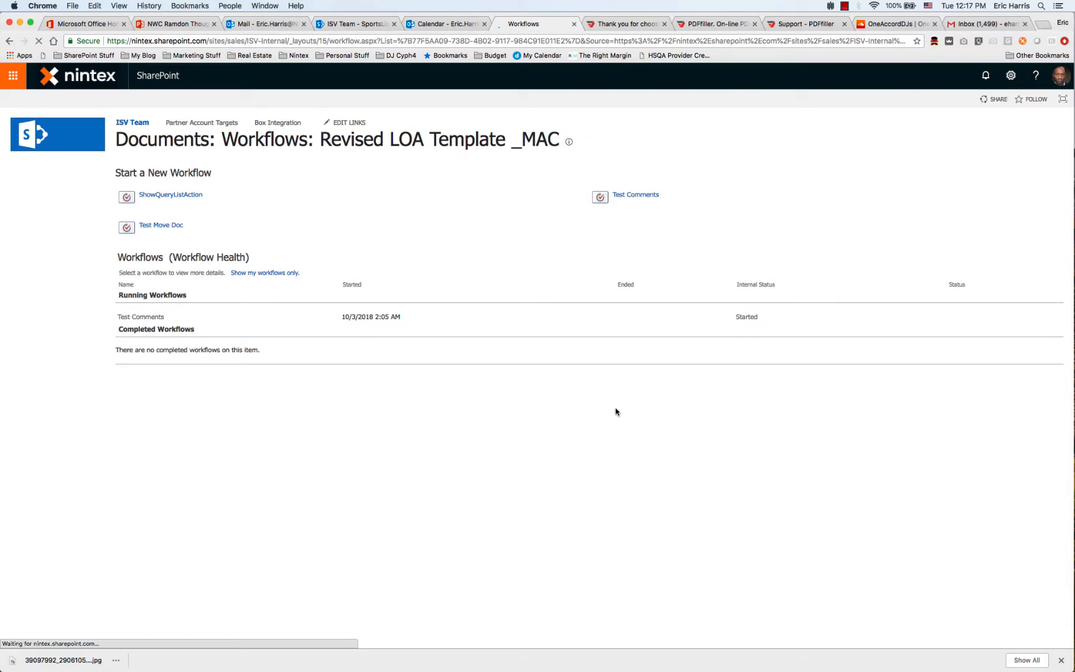
End the running Test Comments workflow on the Revised LOA Template _MAC document.
click(749, 317)
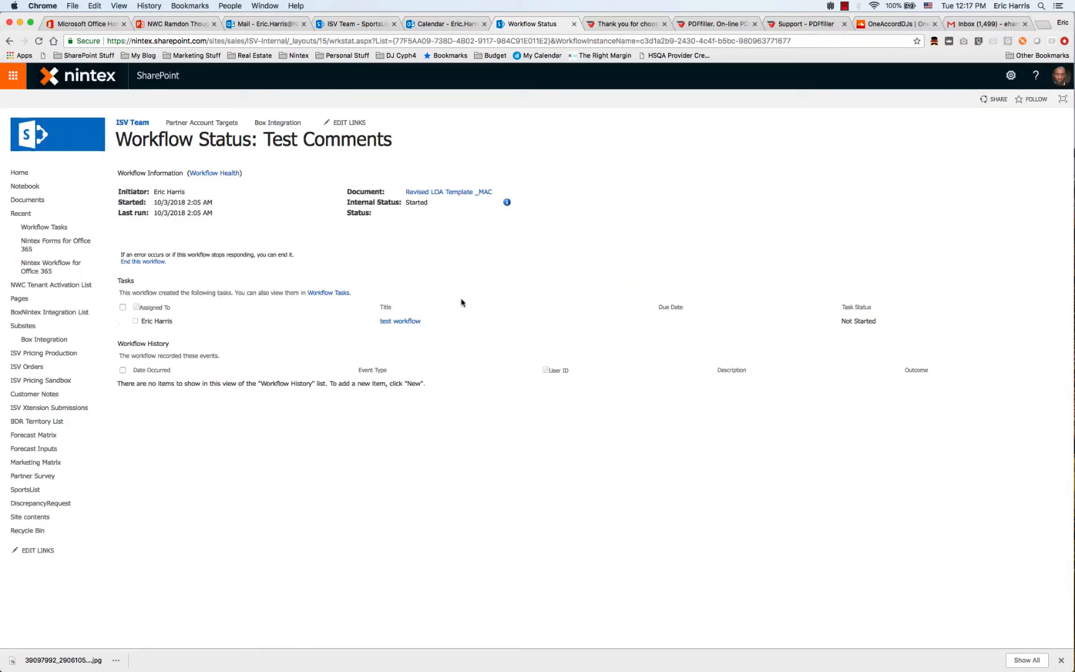
click(140, 261)
click(619, 111)
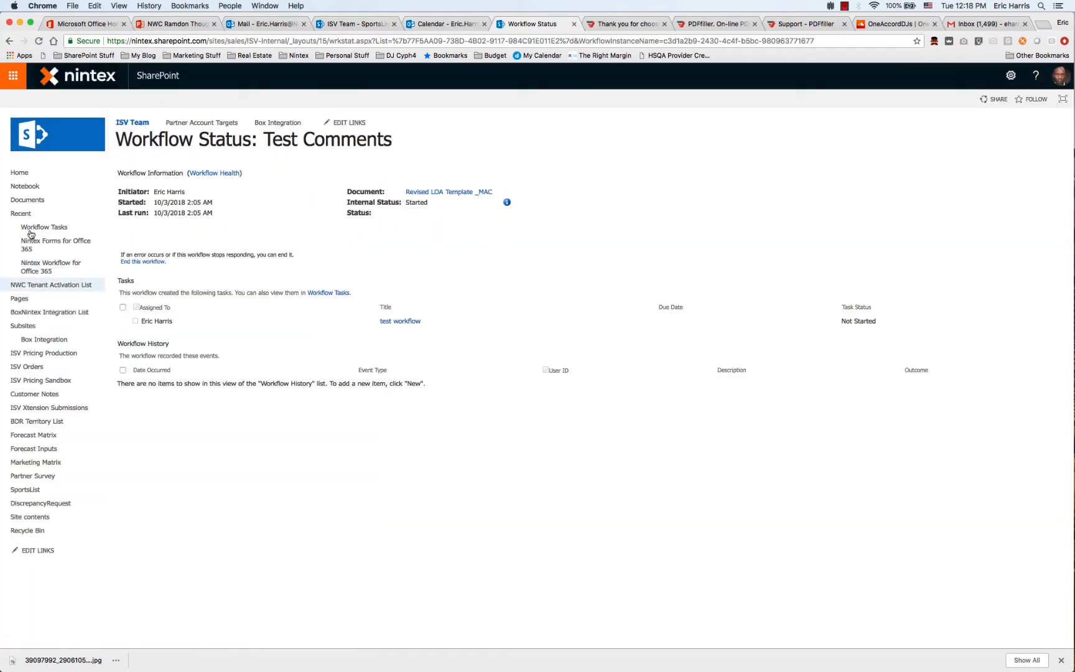
From the Documents library, review the logged history of the ShowQueryListAction run on Revised LOA Template _MAC.xlsx.
click(28, 200)
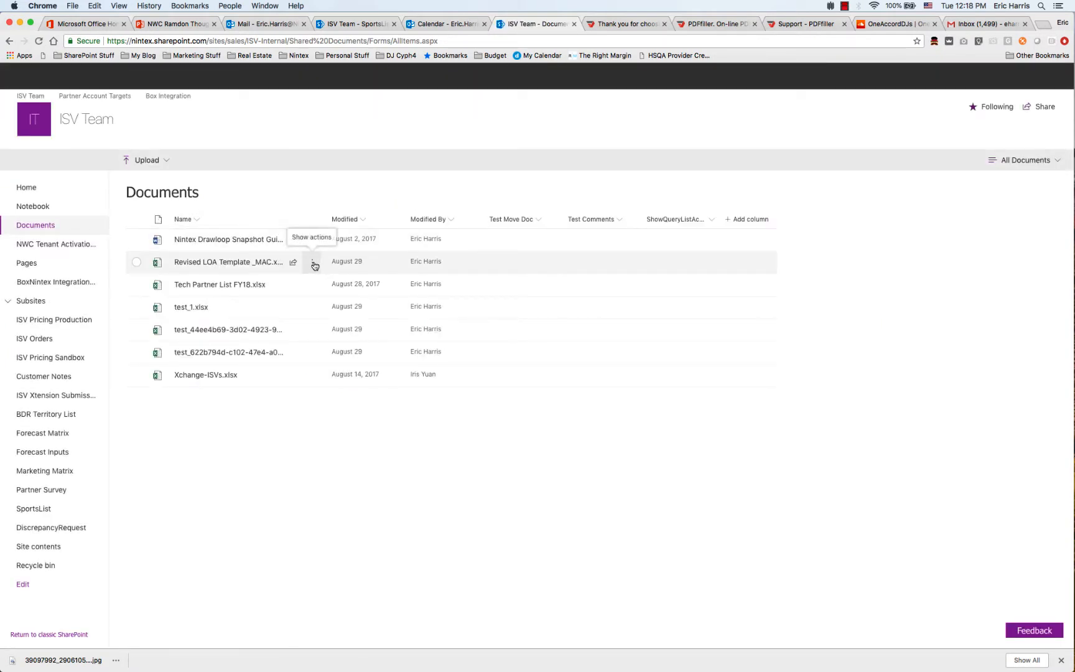
click(315, 265)
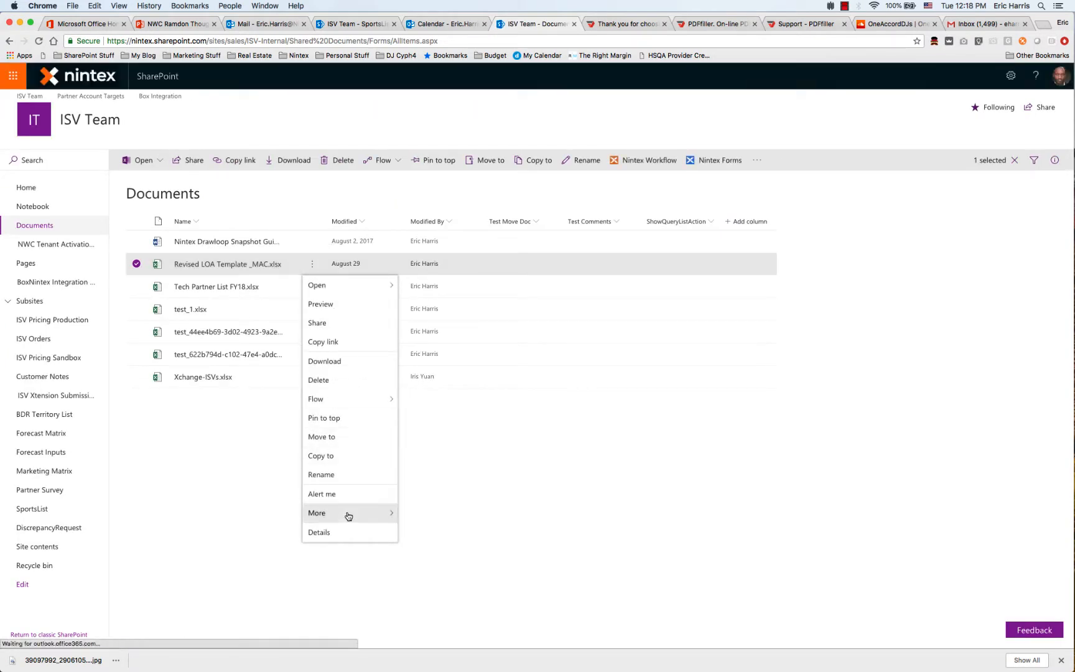
mouse_move(348, 516)
click(428, 534)
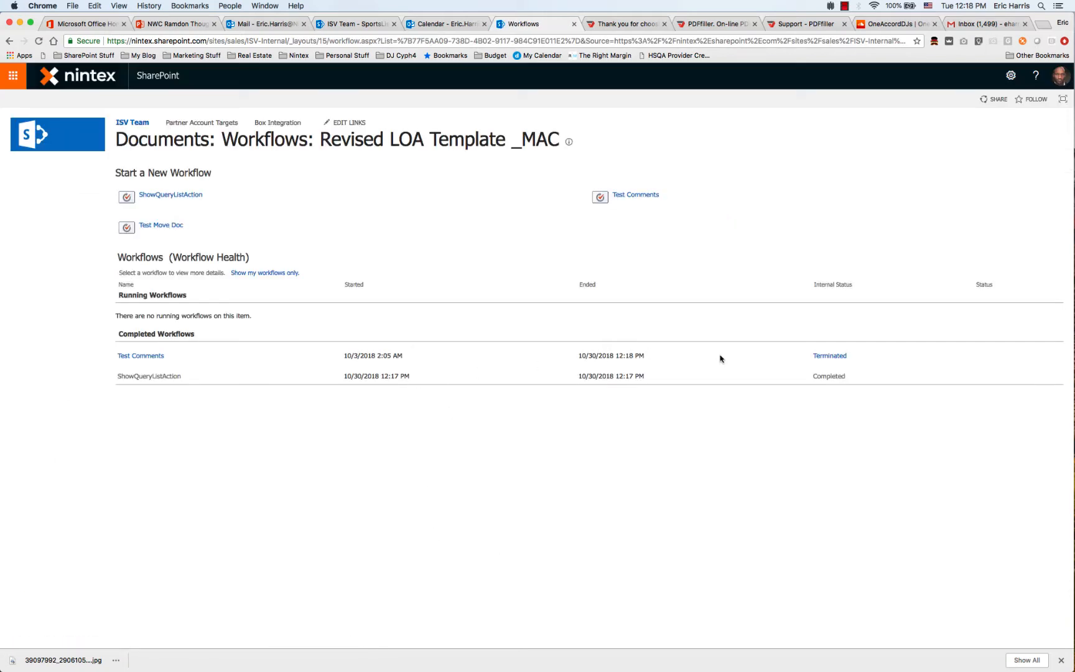
click(828, 377)
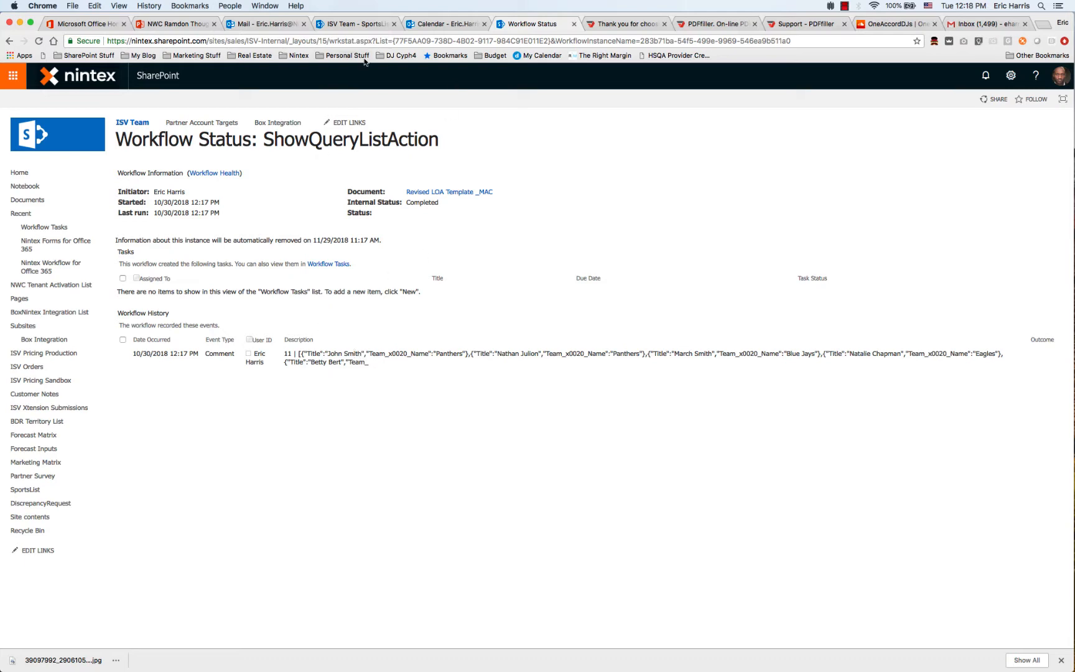
Switch to SportsList, put it in quick edit mode and remove the Manager from the item with ID 3.
click(341, 24)
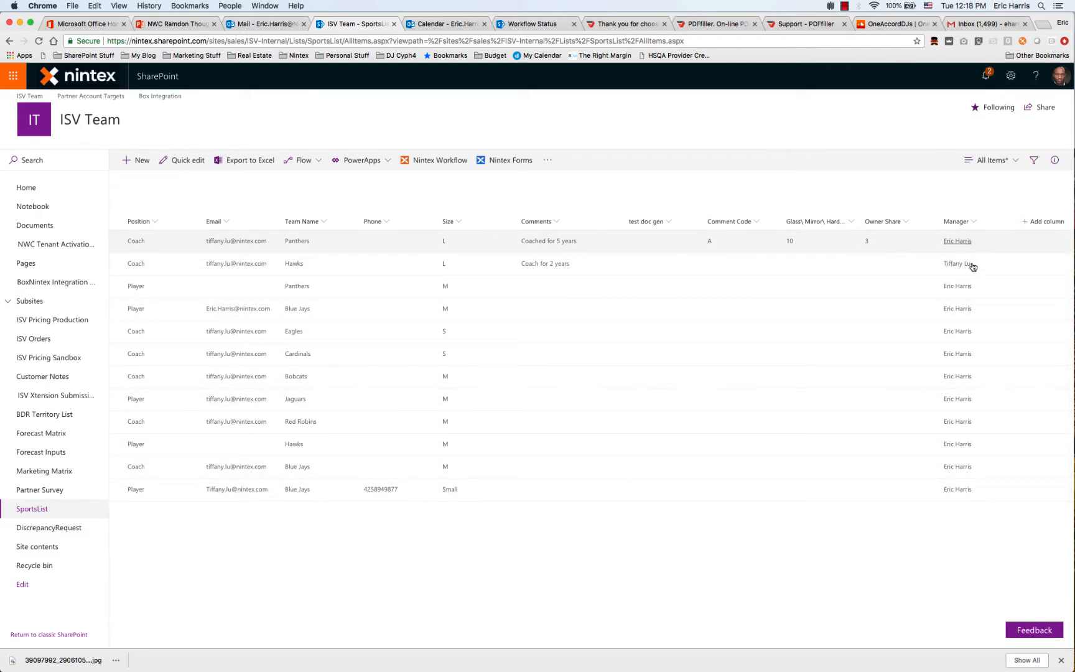
click(183, 160)
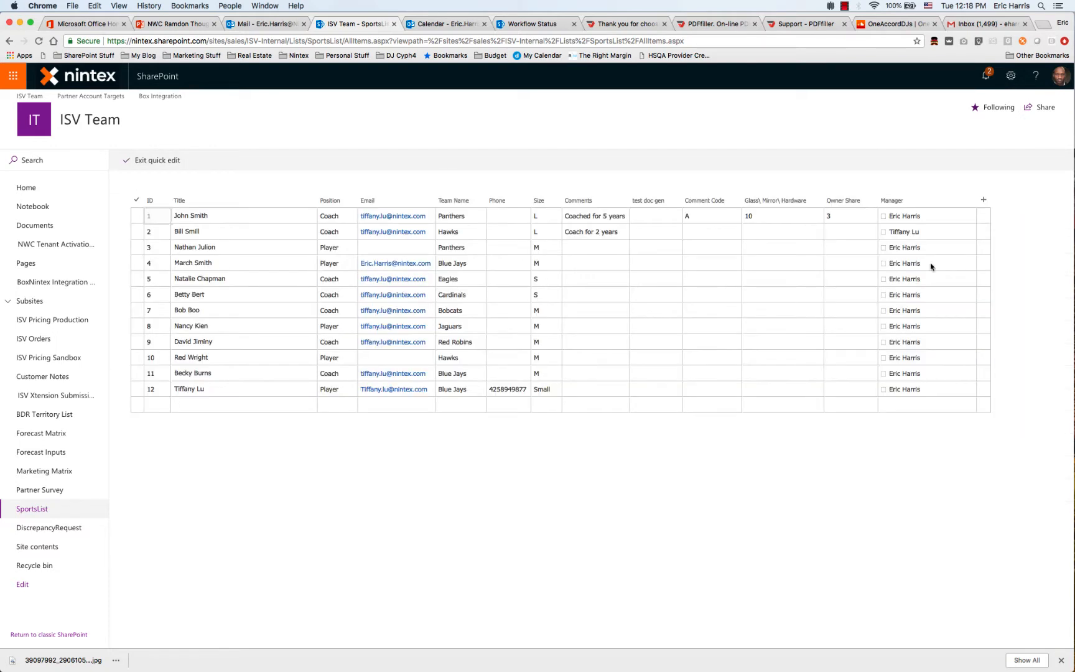
click(937, 257)
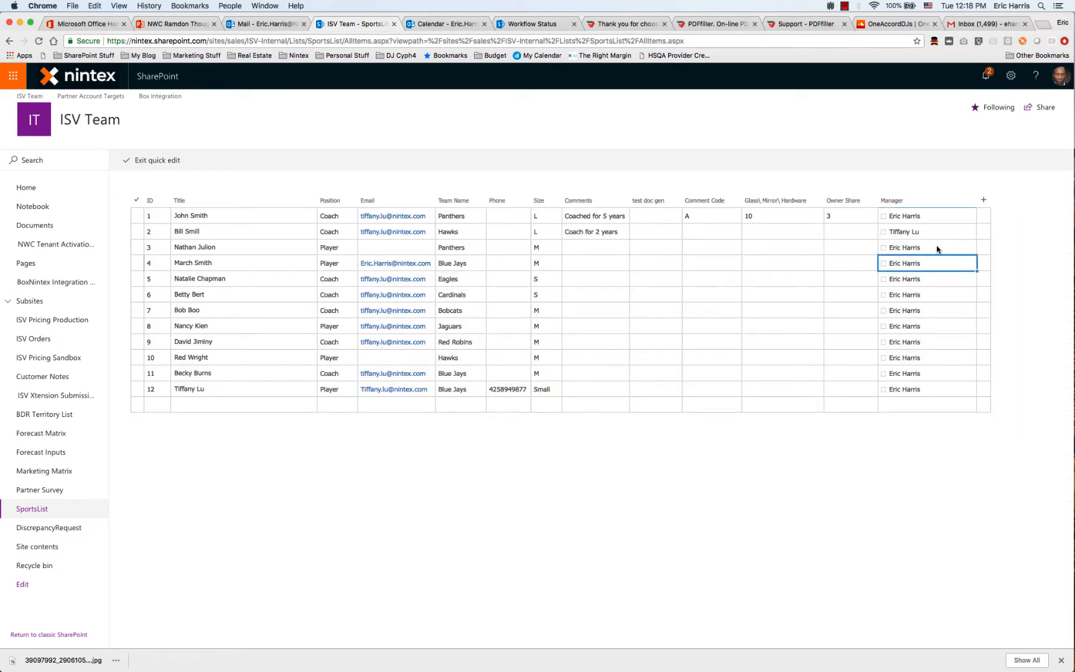
click(937, 247)
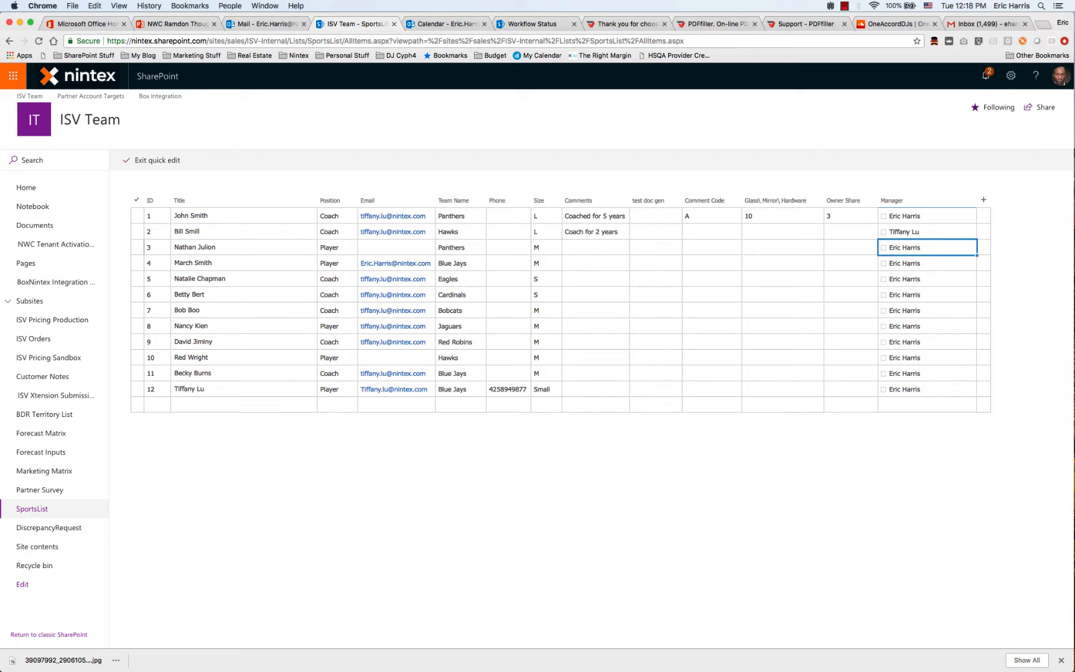
click(968, 250)
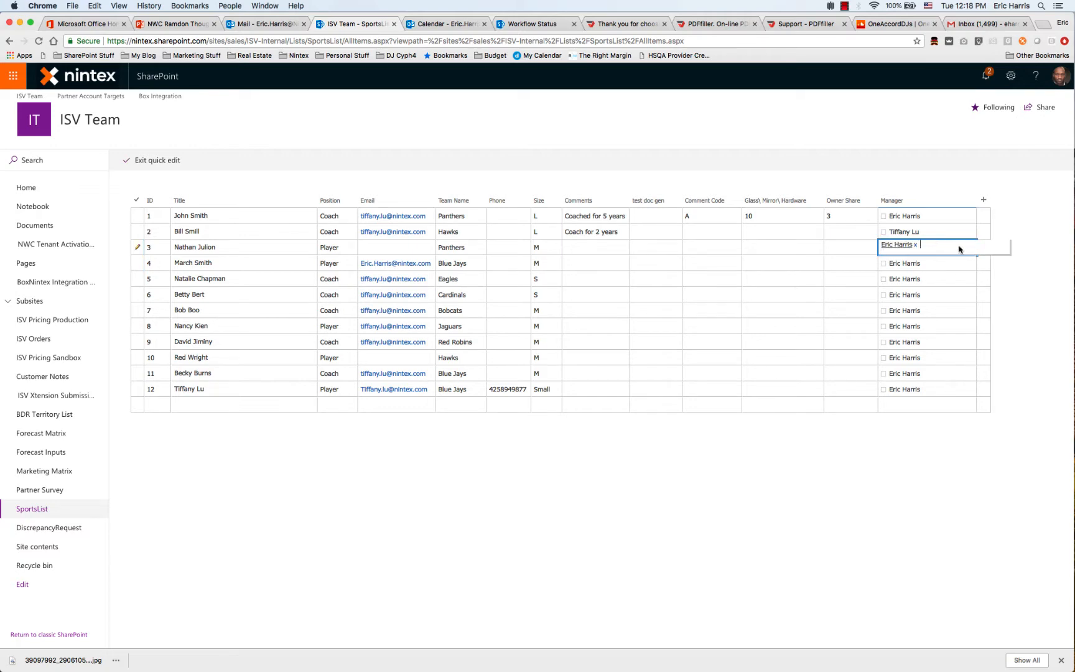
click(917, 244)
Fill the empty Manager value down through the item with ID 12 and exit quick edit.
click(976, 270)
drag(976, 270, 977, 255)
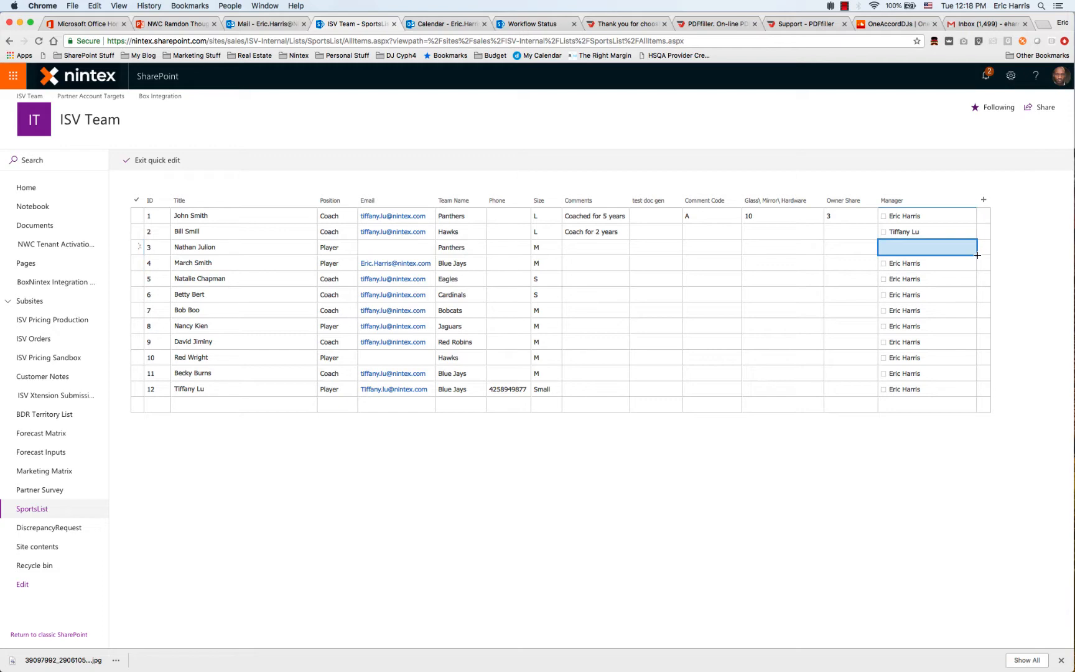
drag(960, 382, 963, 389)
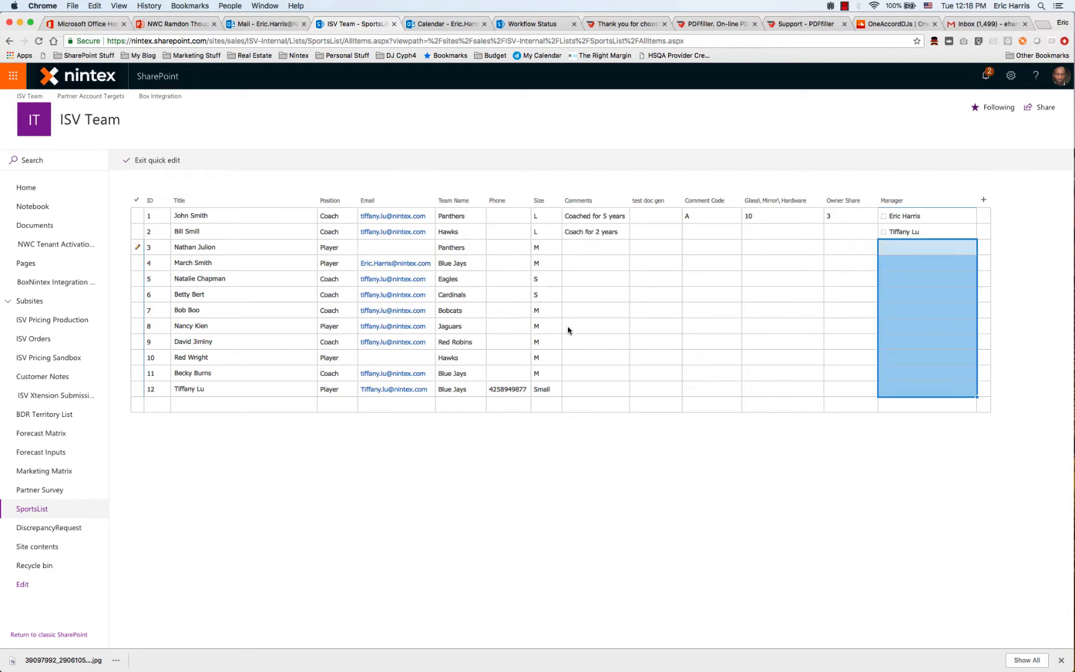
click(161, 161)
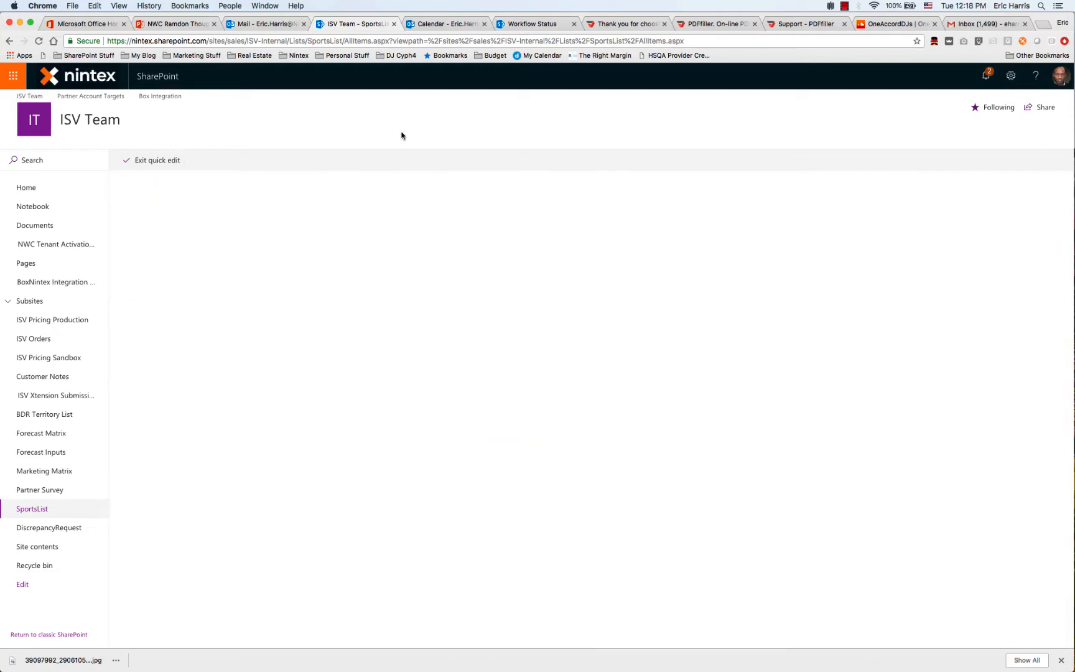
Return to the workflows page of Revised LOA Template _MAC and start ShowQueryListAction again.
click(532, 23)
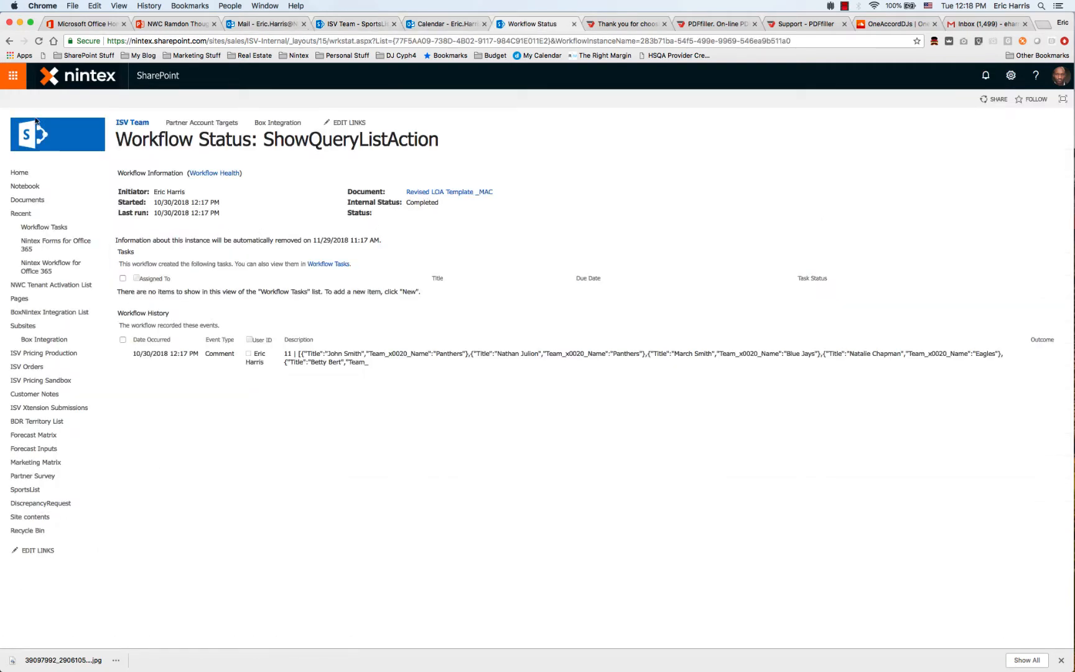
click(7, 40)
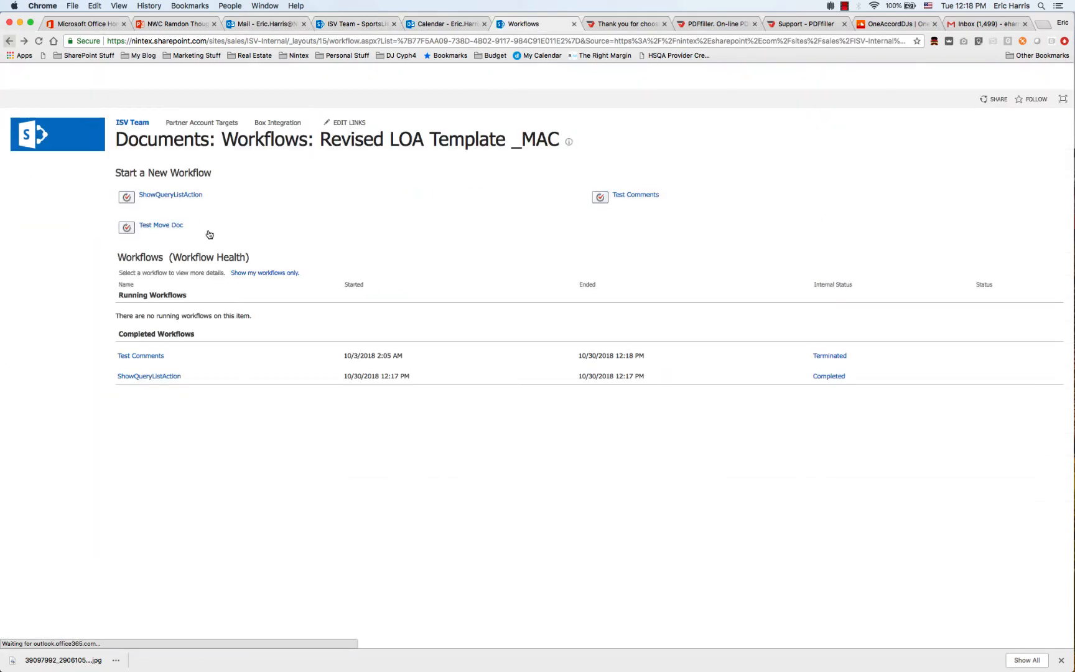
click(185, 197)
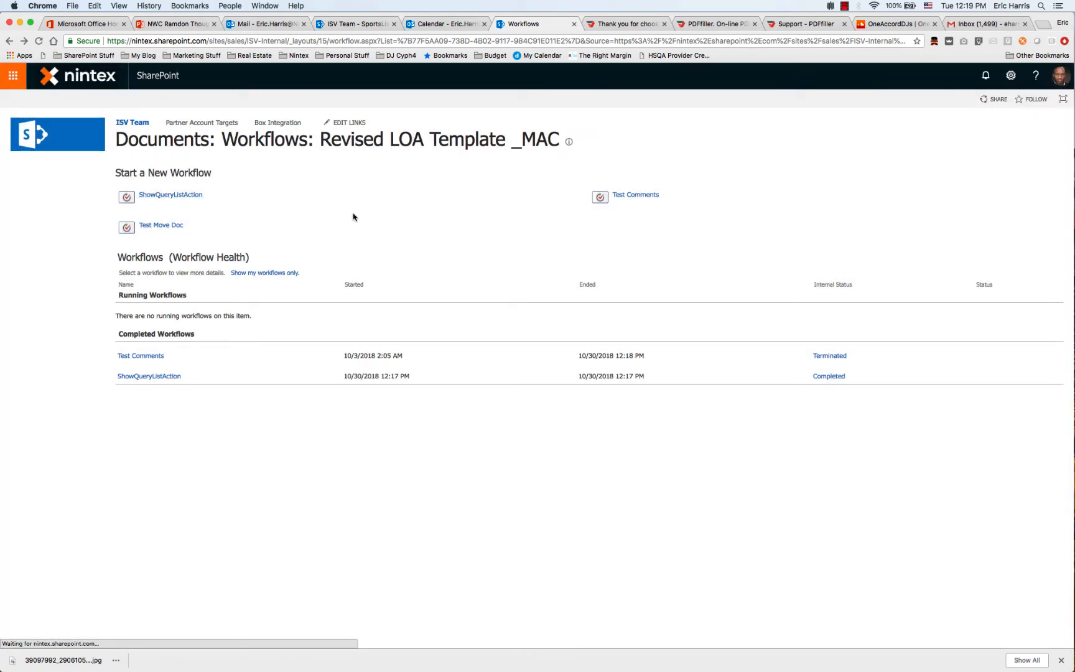
right_click(352, 214)
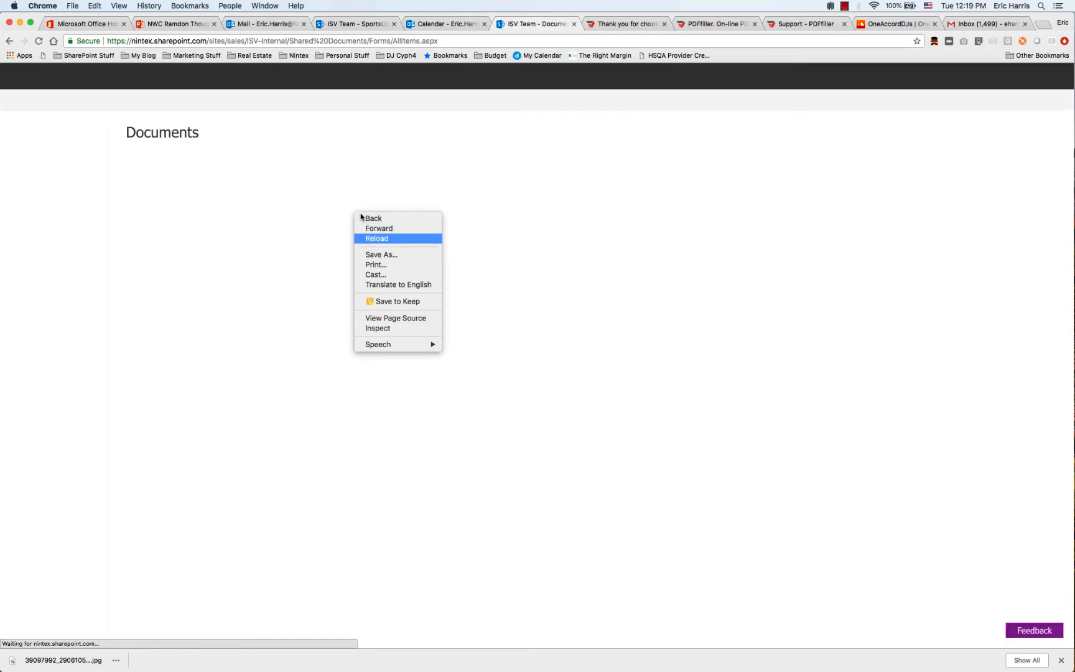
click(301, 210)
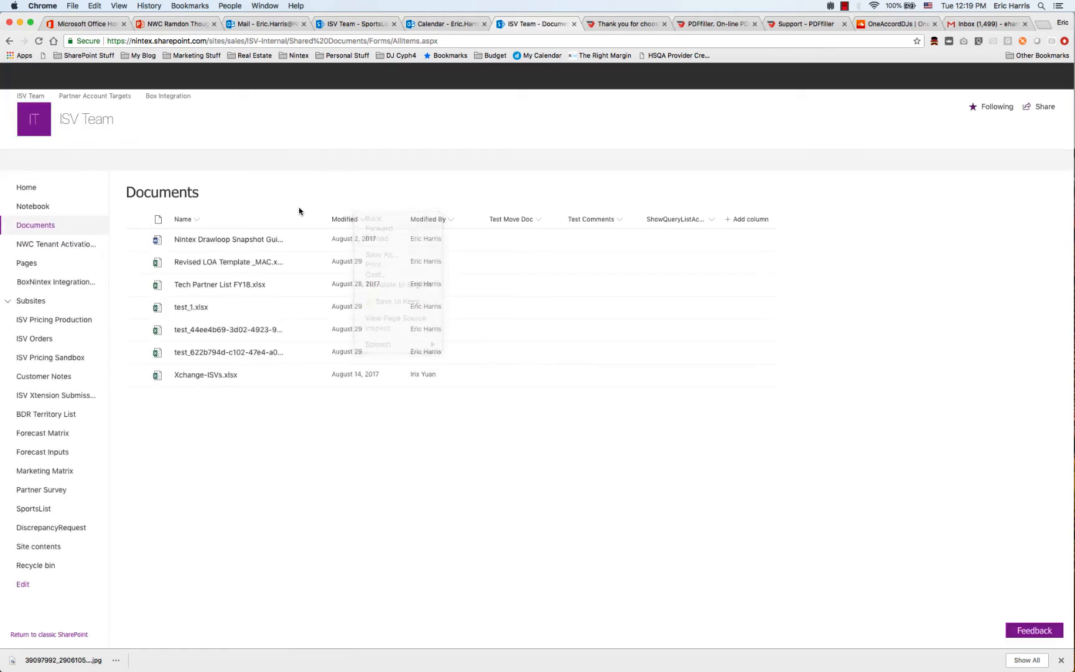
Review the refreshed status and logged result of the newest ShowQueryListAction run and compare it with the Manager column in SportsList.
click(321, 266)
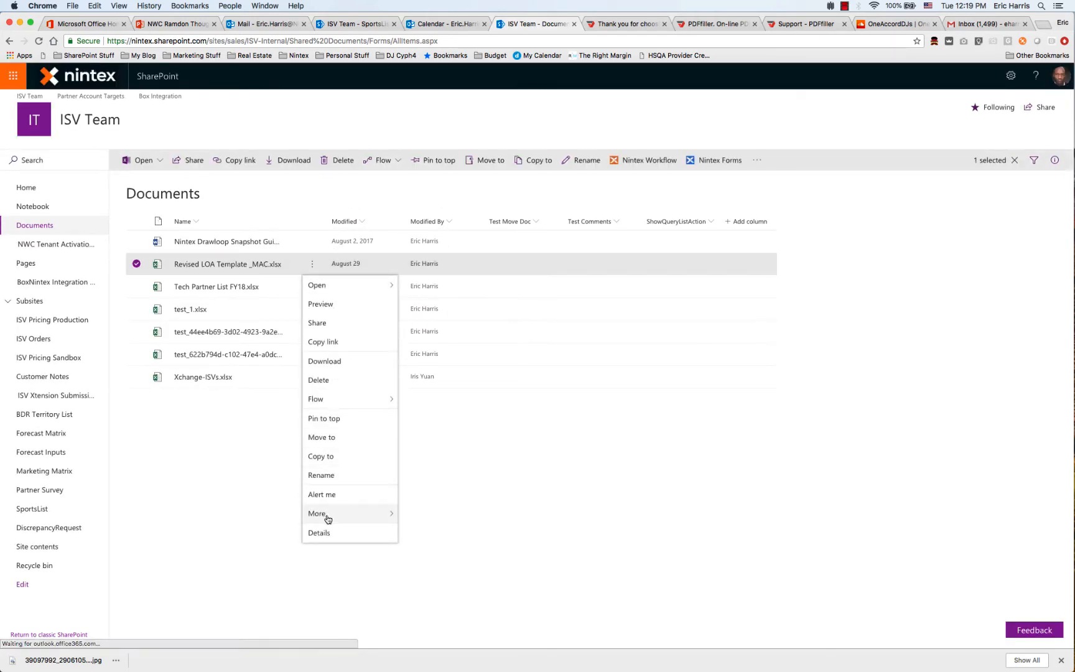
mouse_move(319, 514)
click(417, 531)
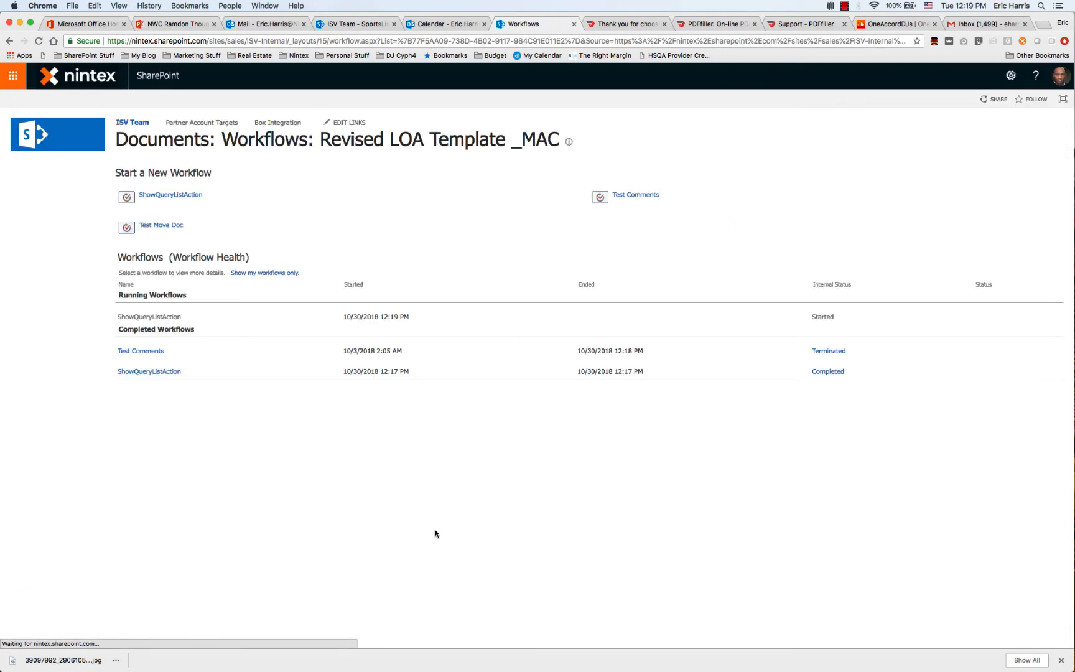
click(822, 317)
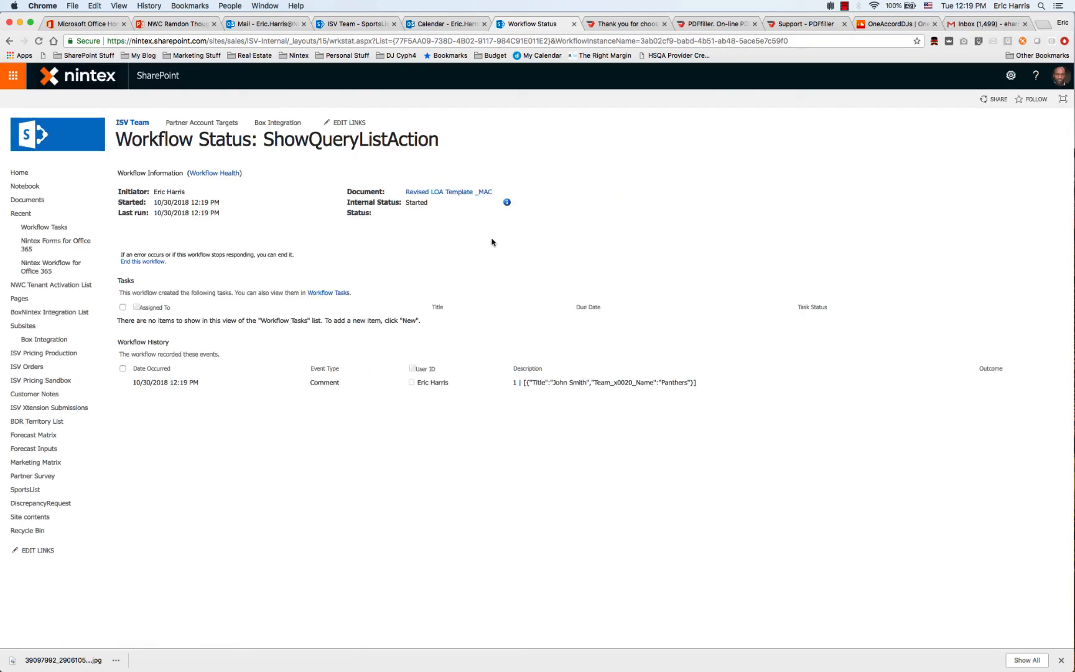
right_click(493, 238)
click(510, 265)
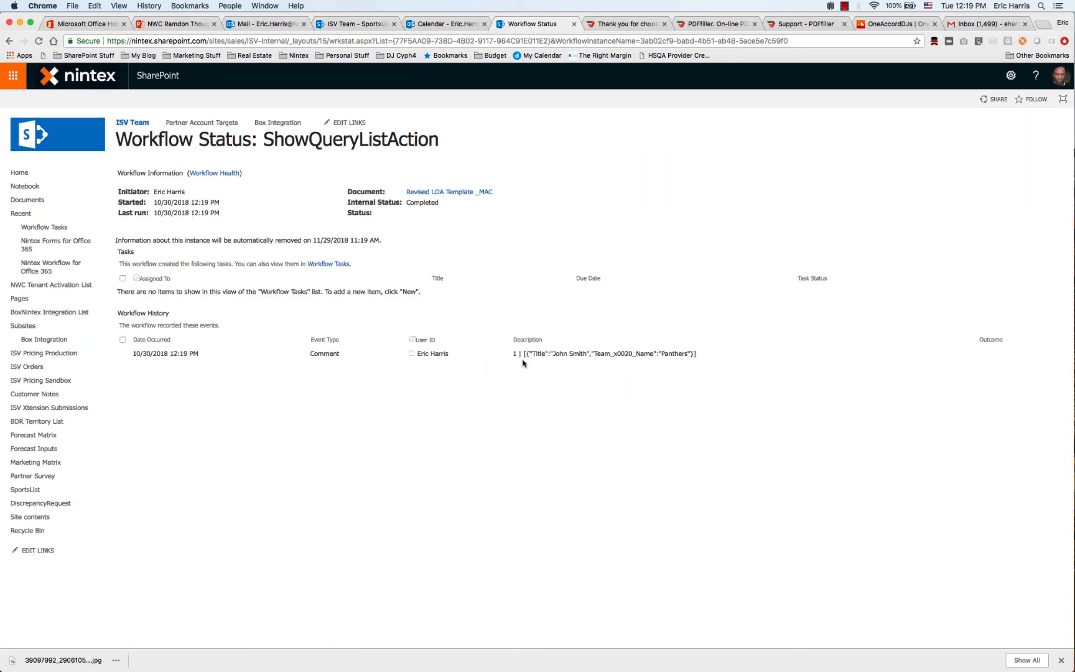
click(370, 25)
scroll(835, 367, right, 5)
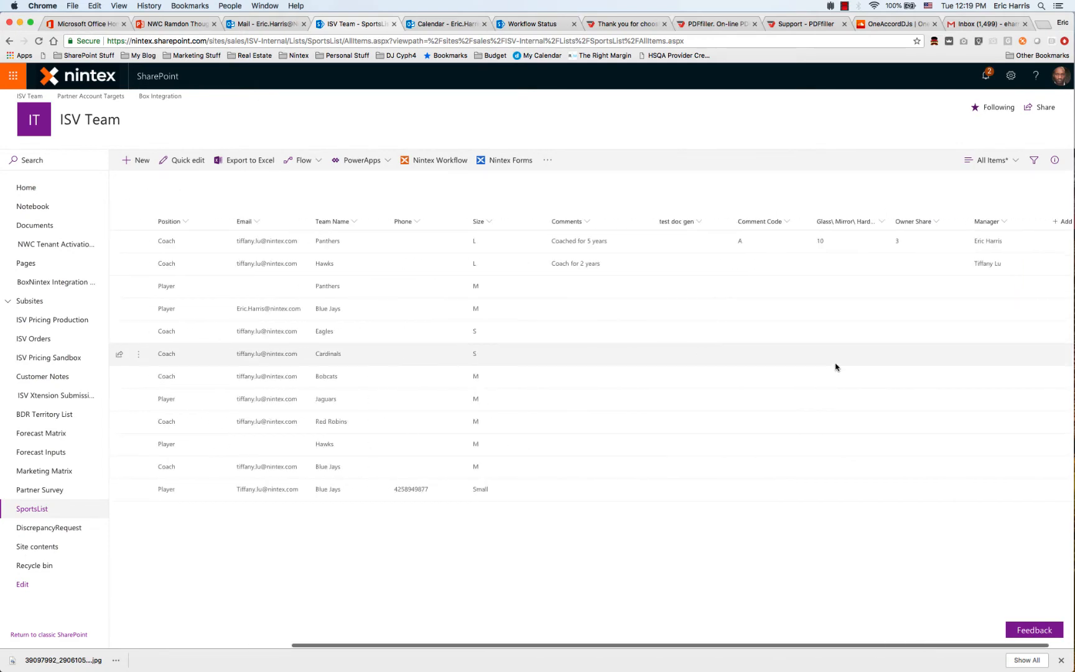